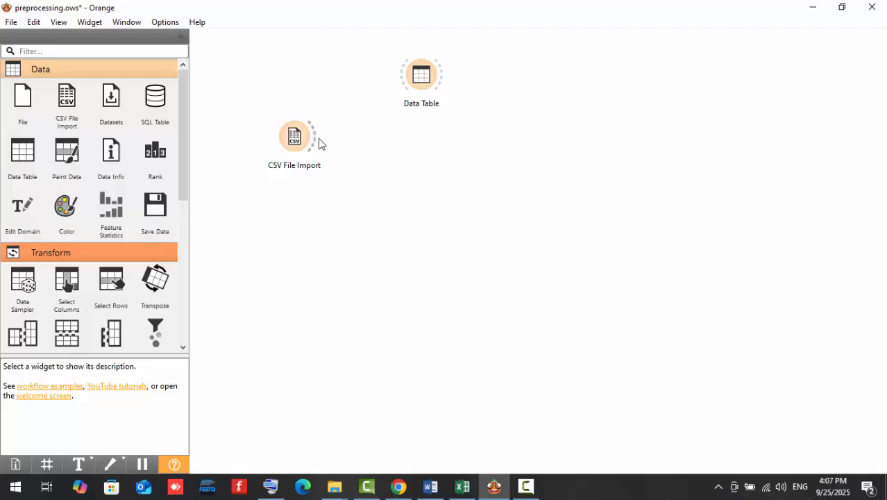
Connect the CSV File Import widget to the Data Table widget and open the table
{"action": "left_click_drag", "start_coordinate": [320, 144], "coordinate": [348, 112]}
{"action": "left_click_drag", "start_coordinate": [395, 82], "coordinate": [399, 78]}
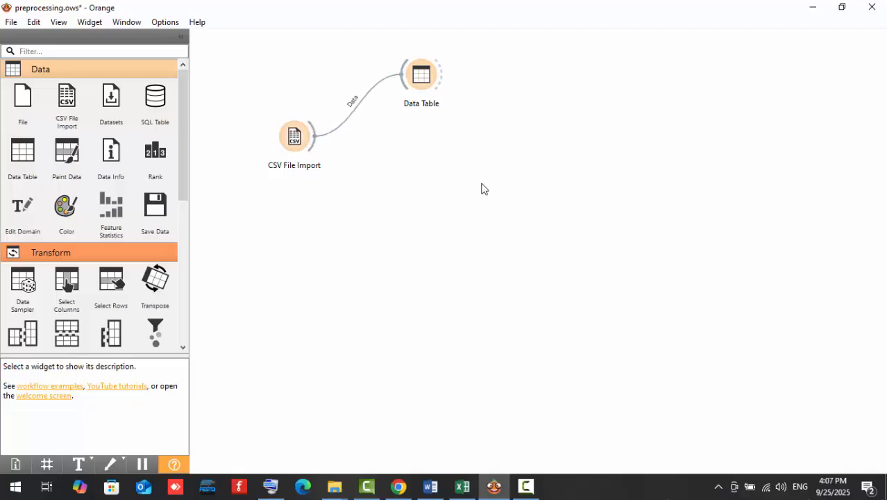
{"action": "double_click", "coordinate": [413, 70]}
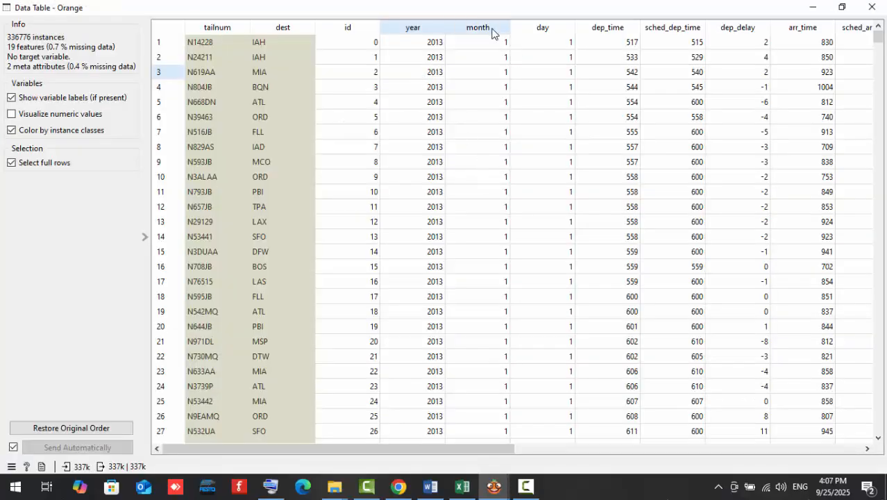
Sort the flights by dep_time and by dep_delay, and examine the rows with missing values at the end of the table
{"action": "left_click", "coordinate": [625, 28]}
{"action": "left_click", "coordinate": [721, 29]}
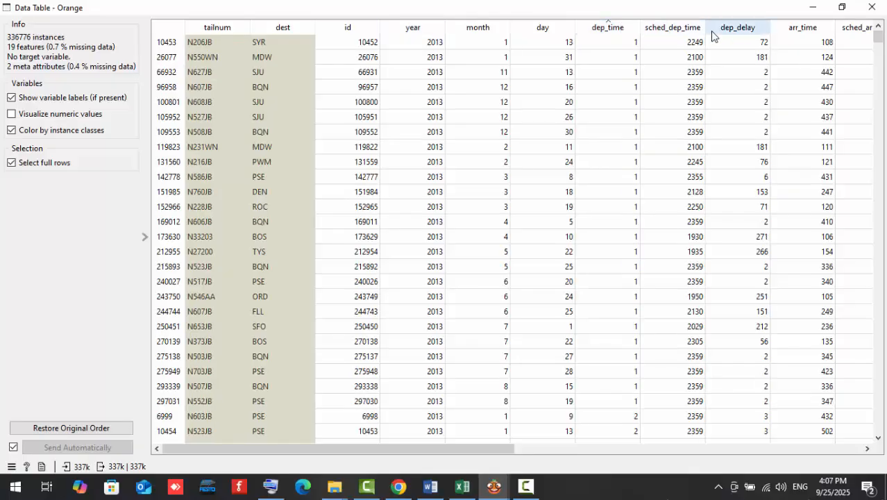
{"action": "scroll", "coordinate": [733, 215], "scroll_direction": "down", "scroll_amount": 20}
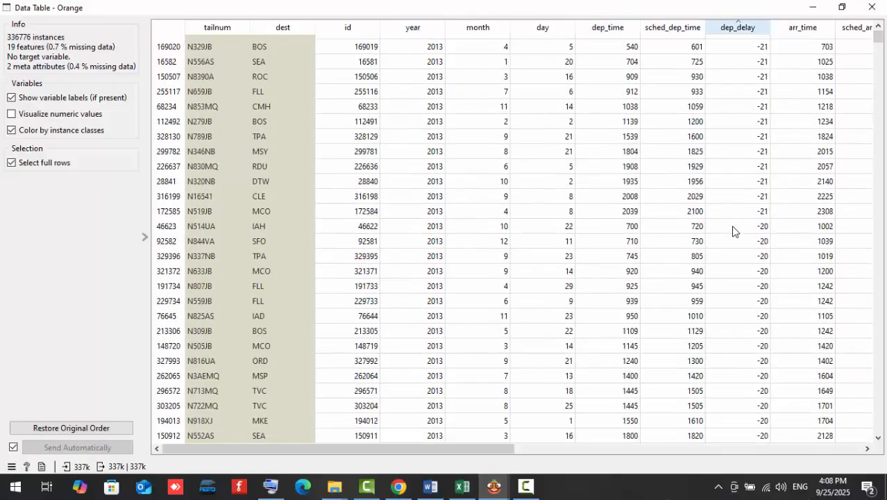
{"action": "scroll", "coordinate": [735, 232], "scroll_direction": "down", "scroll_amount": 18}
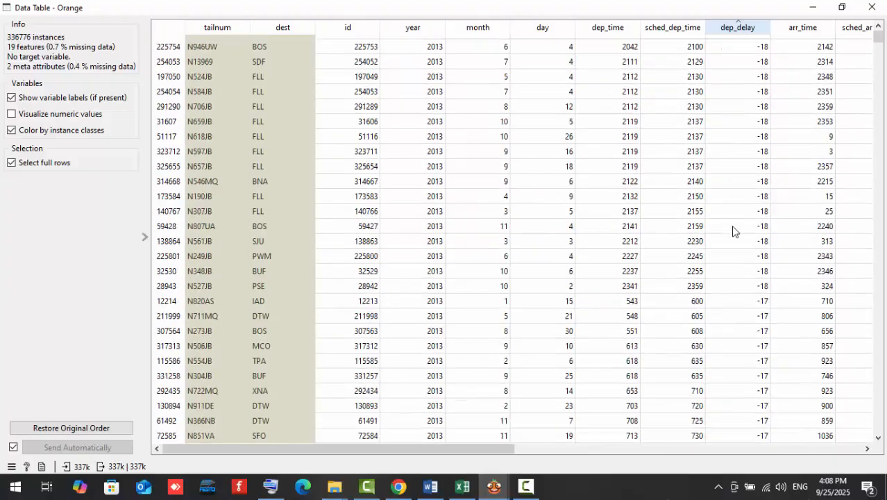
{"action": "left_click_drag", "start_coordinate": [879, 38], "coordinate": [837, 431]}
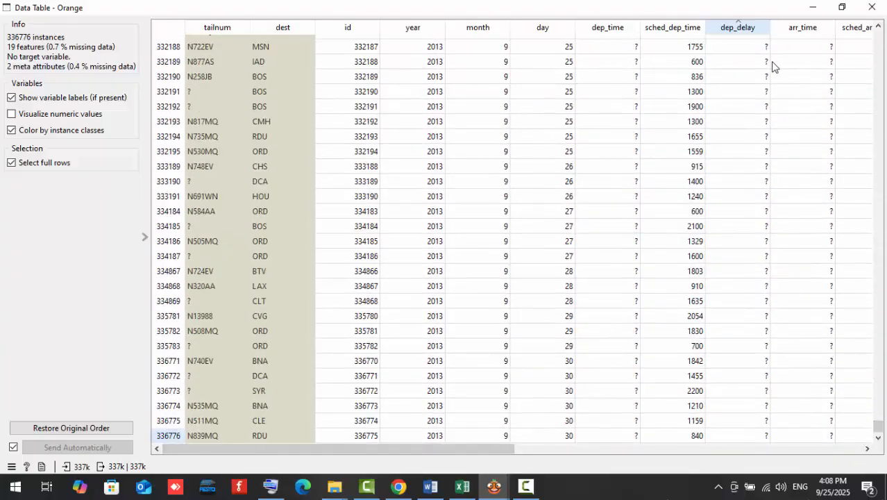
{"action": "left_click_drag", "start_coordinate": [762, 47], "coordinate": [772, 433]}
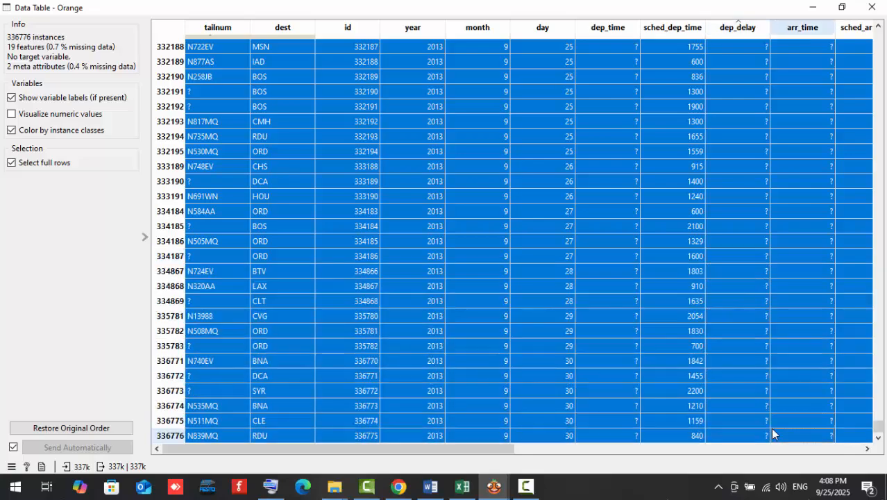
{"action": "left_click", "coordinate": [638, 318]}
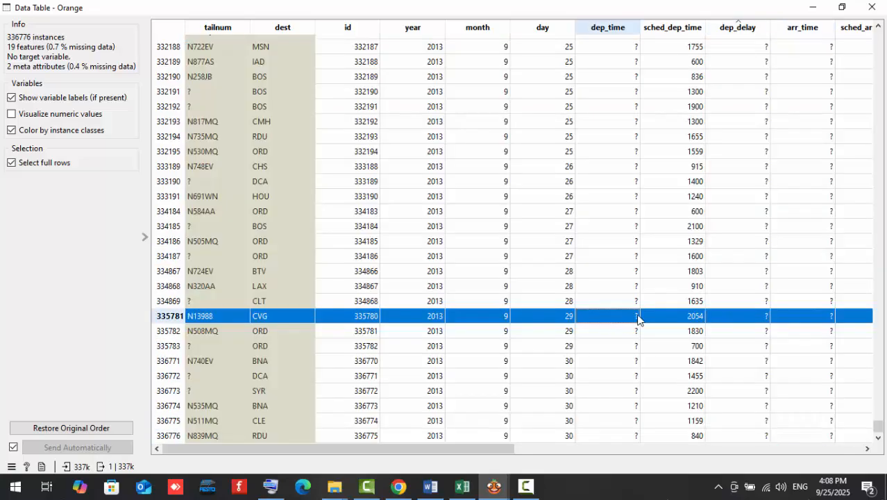
{"action": "left_click", "coordinate": [821, 302]}
{"action": "left_click", "coordinate": [819, 282]}
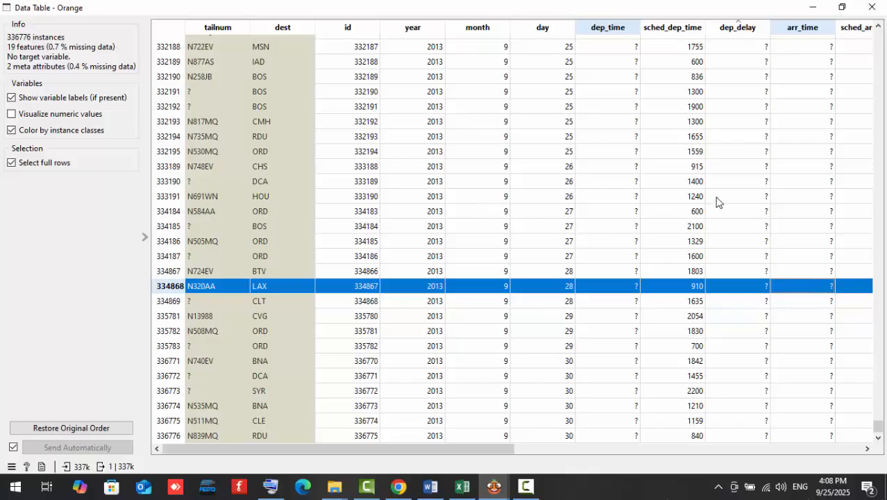
{"action": "left_click", "coordinate": [872, 7]}
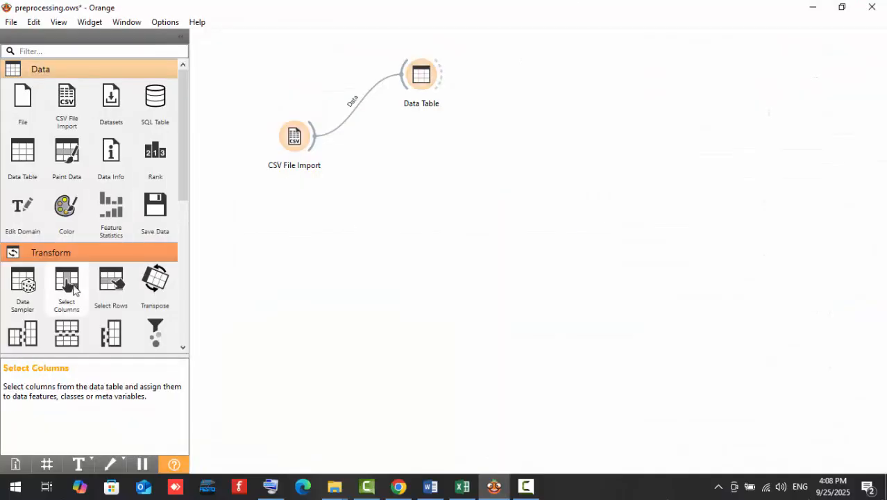
Add a Preprocess widget below the Data Table and feed it from CSV File Import
{"action": "scroll", "coordinate": [73, 283], "scroll_direction": "down", "scroll_amount": 5}
{"action": "left_click_drag", "start_coordinate": [23, 286], "coordinate": [422, 149]}
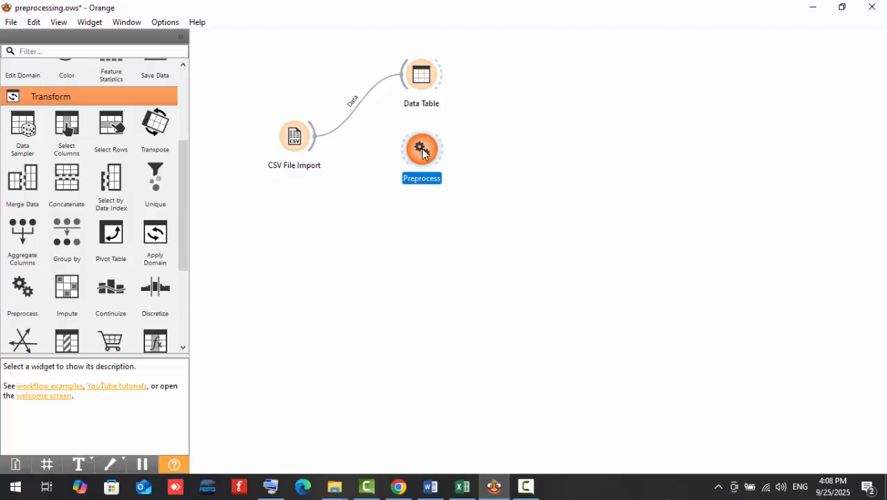
{"action": "left_click", "coordinate": [344, 244]}
{"action": "left_click_drag", "start_coordinate": [316, 149], "coordinate": [414, 152]}
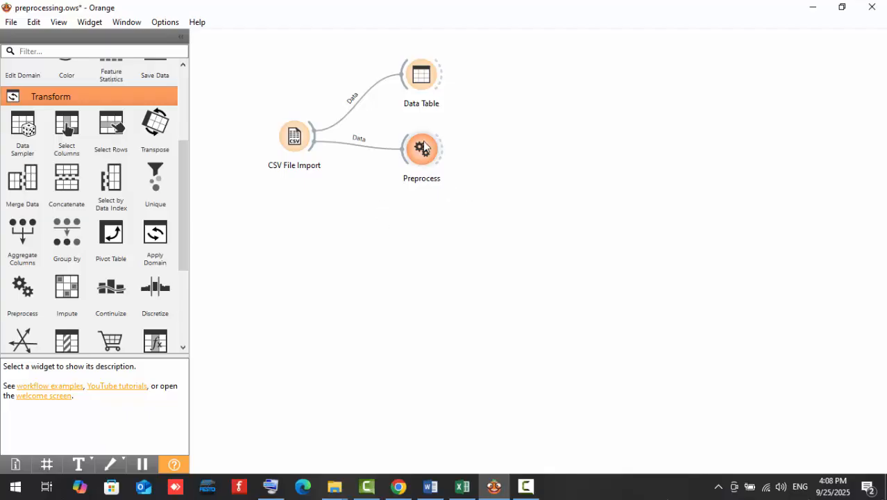
Add a second Data Table to the workflow and connect the Preprocess output to it
{"action": "scroll", "coordinate": [20, 134], "scroll_direction": "up", "scroll_amount": 3}
{"action": "left_click_drag", "start_coordinate": [22, 150], "coordinate": [516, 80]}
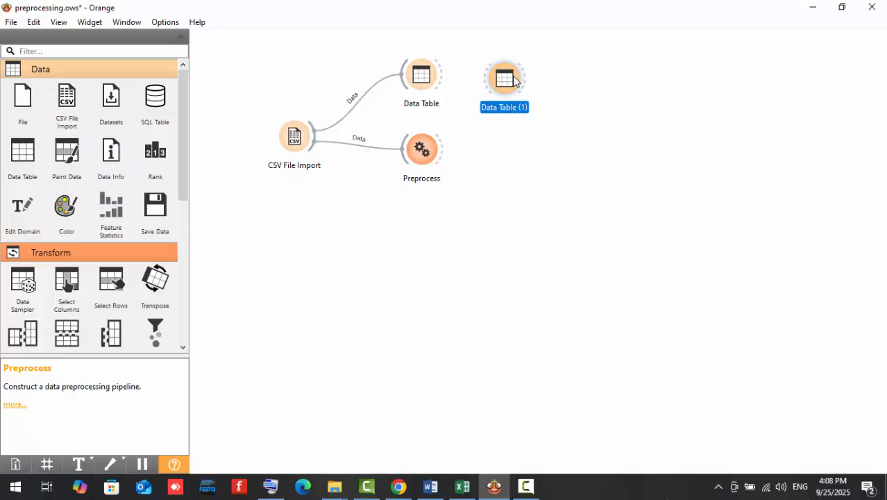
{"action": "left_click", "coordinate": [475, 176]}
{"action": "left_click_drag", "start_coordinate": [444, 146], "coordinate": [484, 77]}
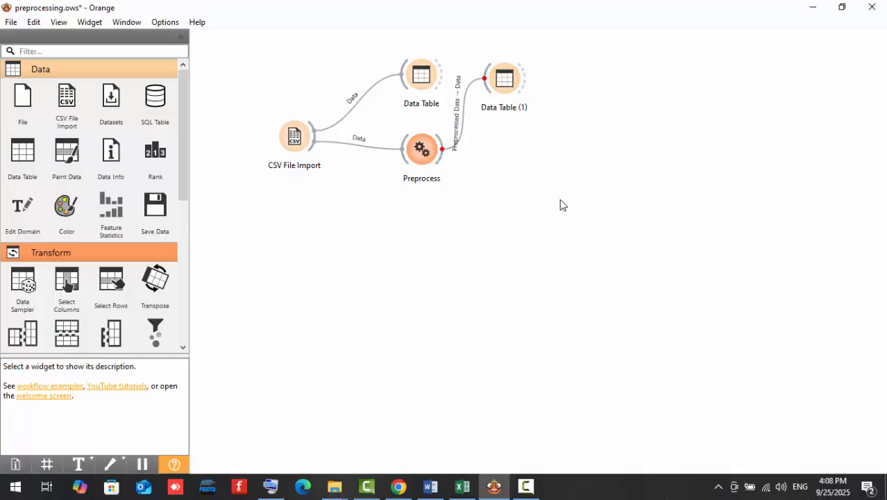
Review the Impute Missing Values preprocessor with Average/Most frequent selected, and inspect the imputed rows in the second Data Table
{"action": "double_click", "coordinate": [424, 154]}
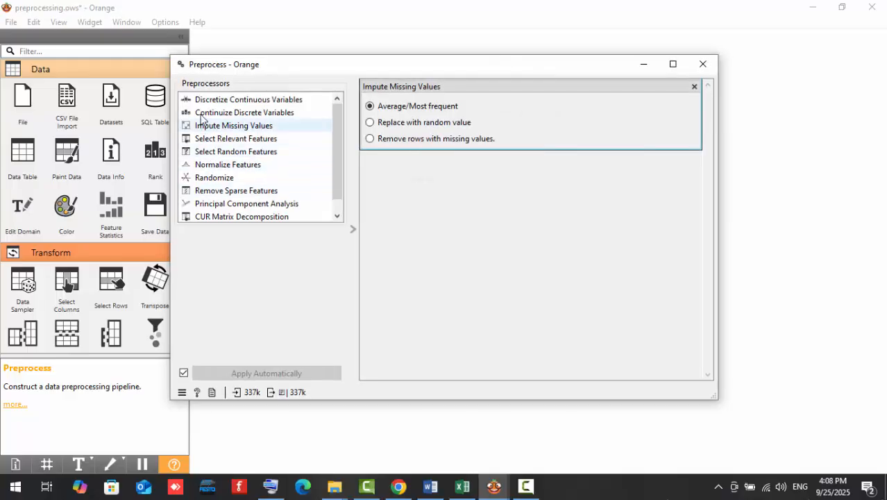
{"action": "left_click", "coordinate": [221, 128]}
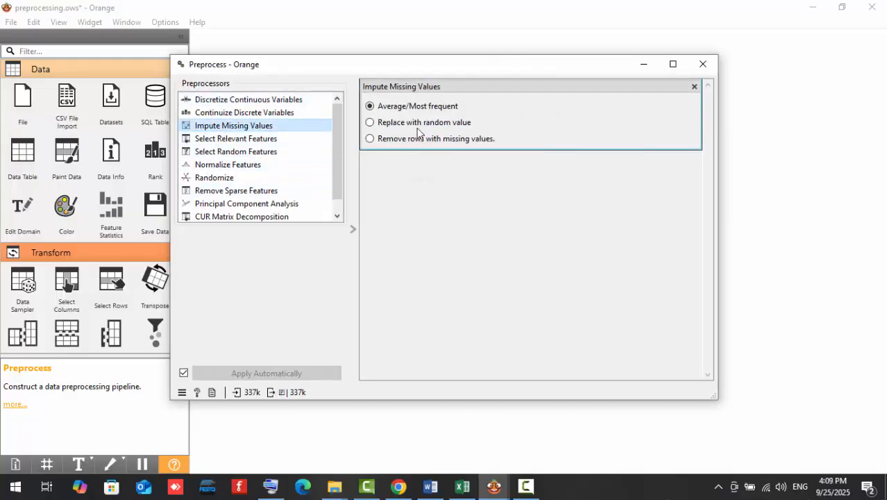
{"action": "left_click", "coordinate": [703, 64]}
{"action": "double_click", "coordinate": [520, 78]}
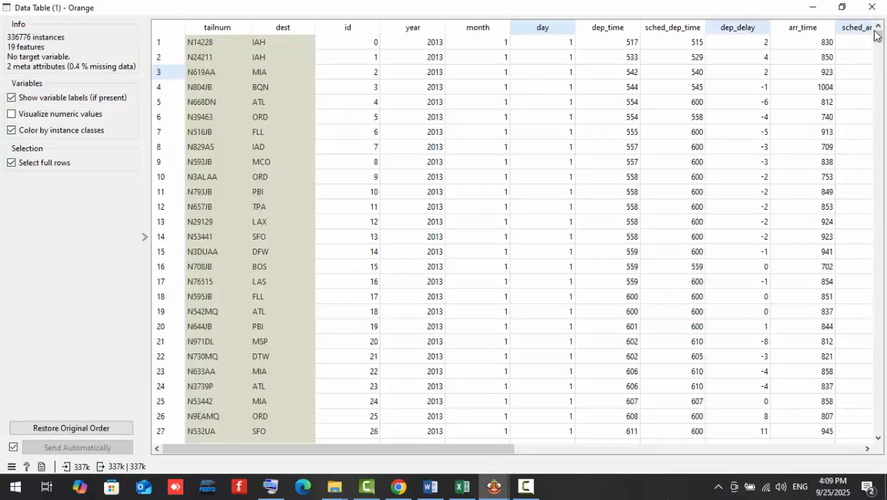
{"action": "left_click_drag", "start_coordinate": [877, 36], "coordinate": [878, 364]}
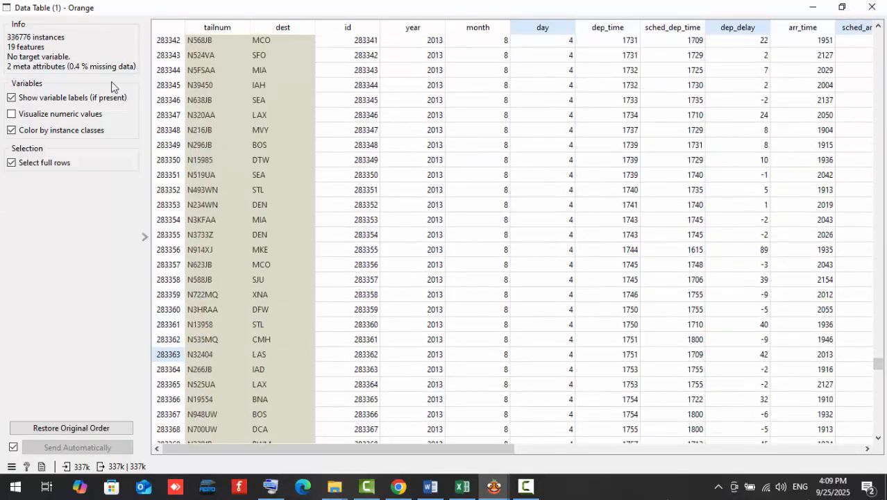
{"action": "left_click", "coordinate": [872, 7]}
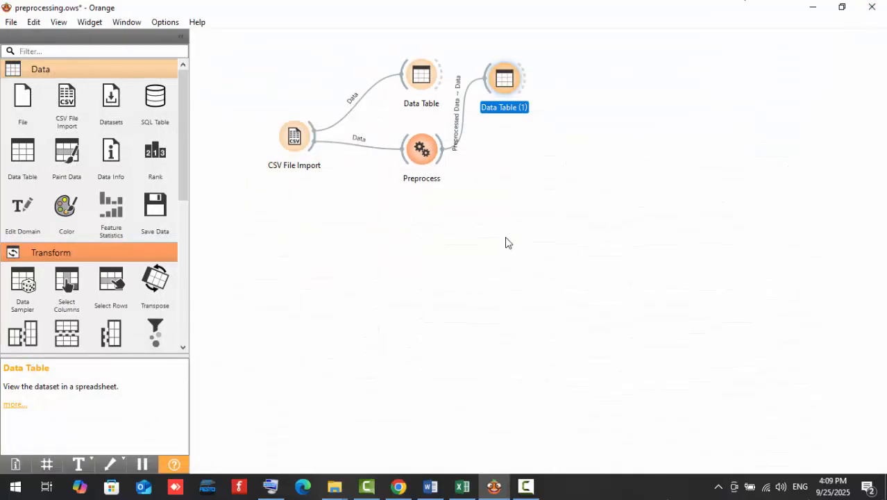
Switch the missing-value imputation to Replace with random value and inspect the resulting rows in the second Data Table
{"action": "left_click", "coordinate": [456, 212]}
{"action": "double_click", "coordinate": [422, 149]}
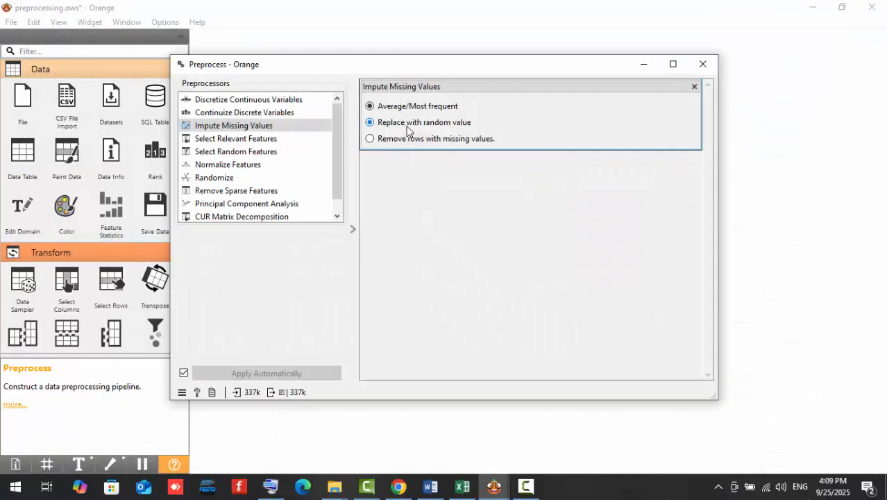
{"action": "left_click", "coordinate": [704, 65]}
{"action": "double_click", "coordinate": [503, 77]}
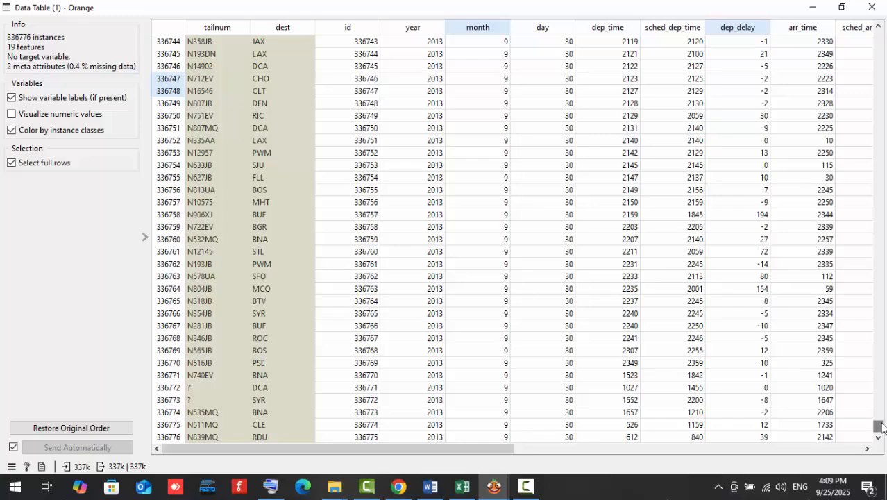
{"action": "left_click_drag", "start_coordinate": [881, 426], "coordinate": [868, 15]}
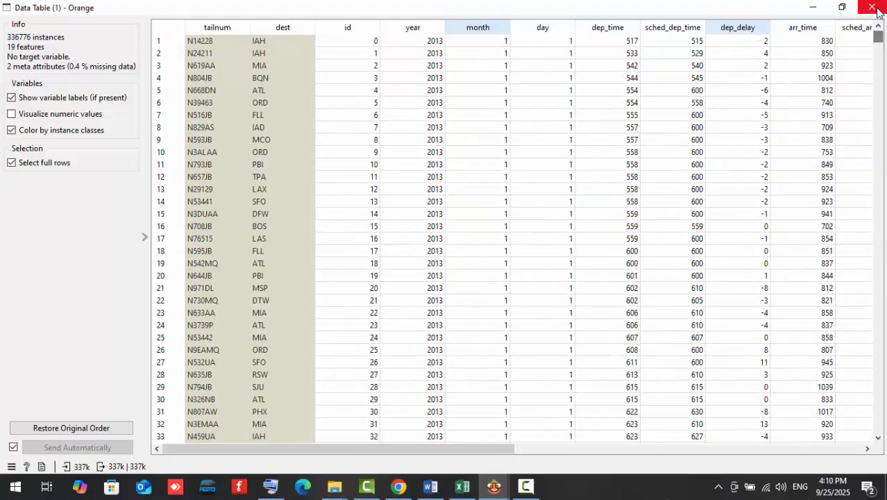
{"action": "left_click", "coordinate": [878, 6]}
Set the imputation to Remove rows with missing values and compare the preprocessed table with the original Data Table
{"action": "double_click", "coordinate": [431, 150]}
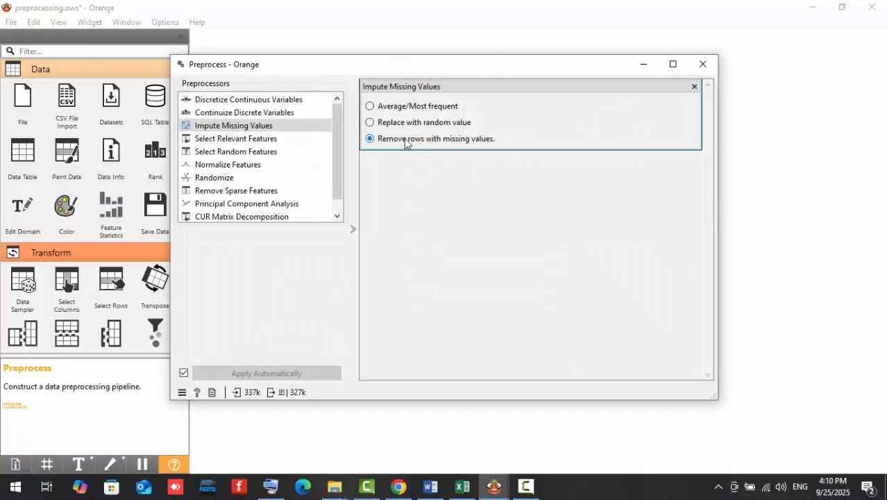
{"action": "left_click", "coordinate": [703, 64]}
{"action": "double_click", "coordinate": [504, 79]}
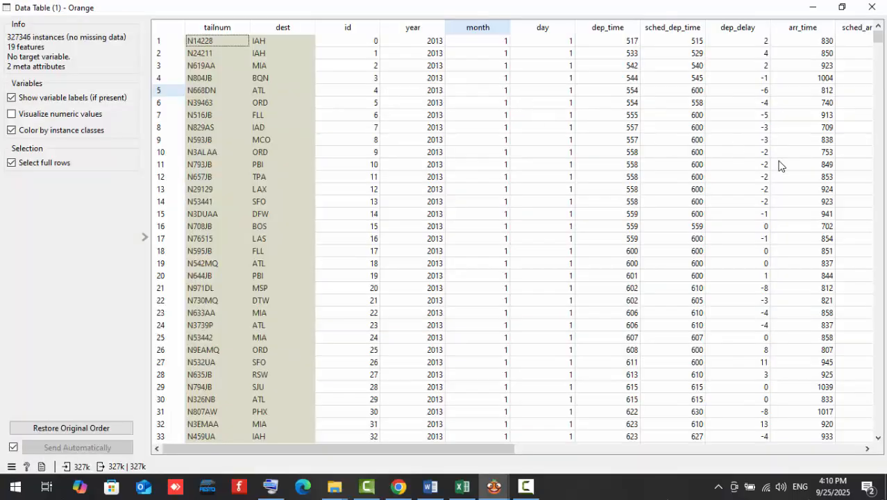
{"action": "scroll", "coordinate": [779, 165], "scroll_direction": "down", "scroll_amount": 20}
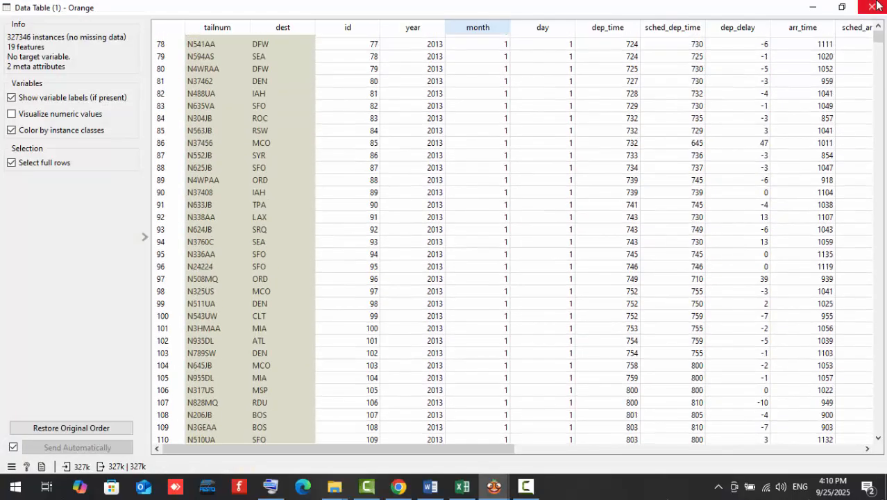
{"action": "mouse_move", "coordinate": [878, 41]}
{"action": "left_mouse_down"}
{"action": "mouse_move", "coordinate": [856, 162]}
{"action": "mouse_move", "coordinate": [842, 486]}
{"action": "mouse_move", "coordinate": [876, 28]}
{"action": "left_mouse_up"}
{"action": "left_click", "coordinate": [872, 7]}
{"action": "double_click", "coordinate": [423, 84]}
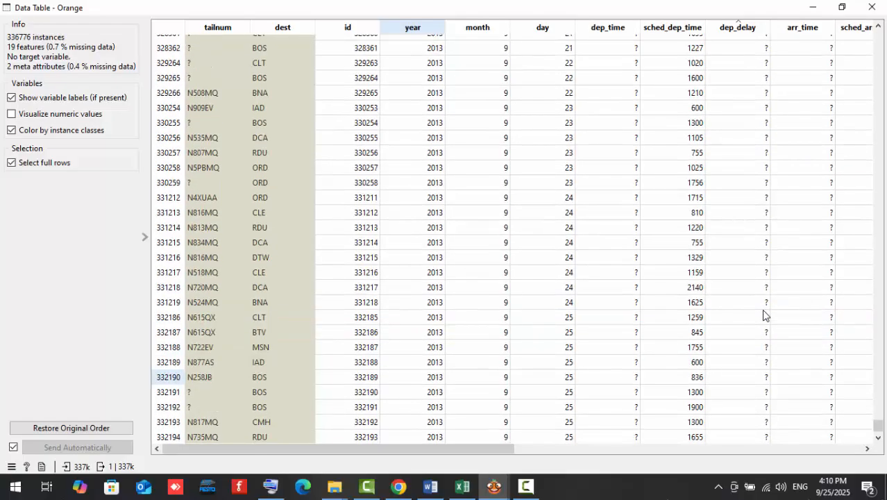
{"action": "left_click", "coordinate": [872, 7]}
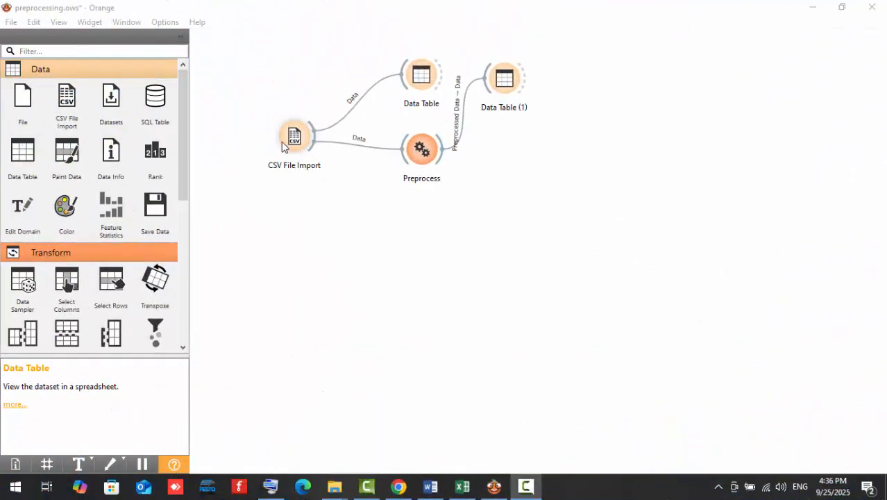
Reload the flights.csv file in the CSV File Import widget
{"action": "double_click", "coordinate": [282, 143]}
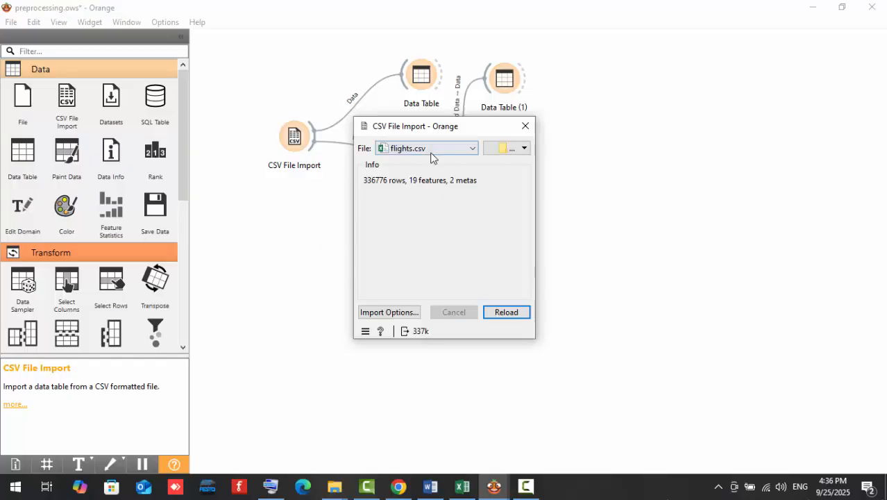
{"action": "left_click", "coordinate": [501, 313]}
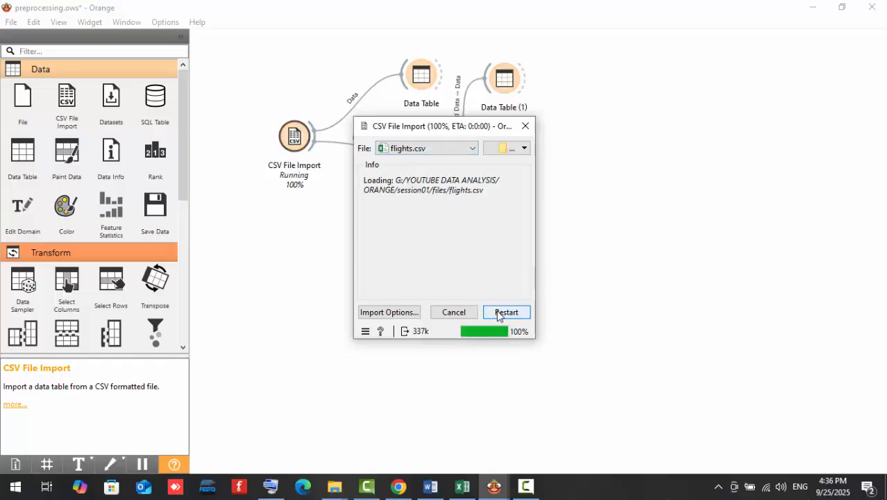
Open the import options for flights.csv and review the origin column and the available encodings, cell delimiters and quote character
{"action": "left_click", "coordinate": [391, 312]}
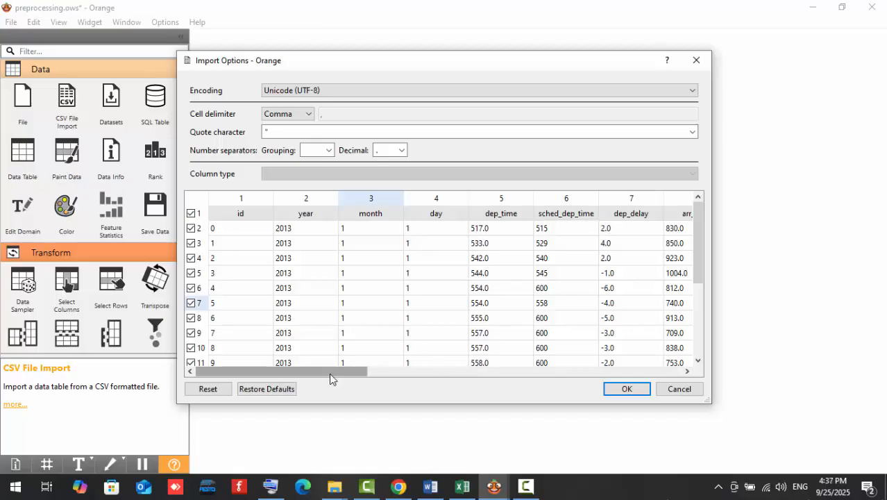
{"action": "left_click_drag", "start_coordinate": [330, 373], "coordinate": [574, 367]}
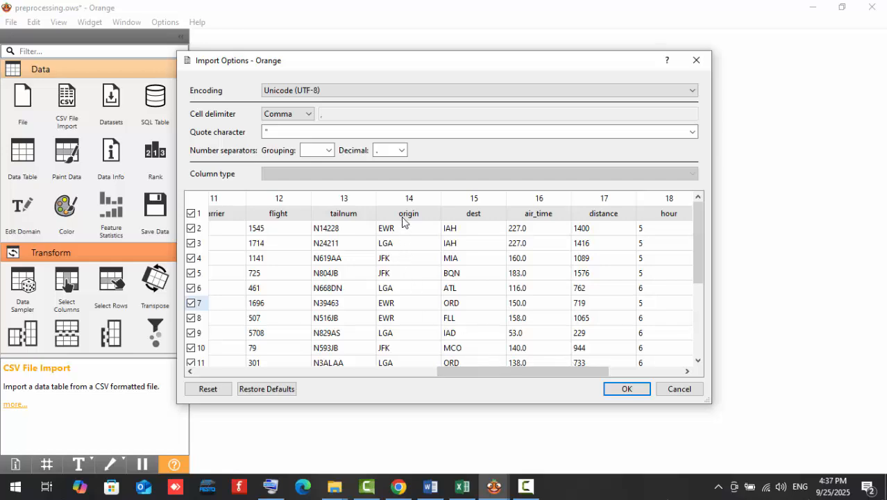
{"action": "left_click", "coordinate": [404, 217]}
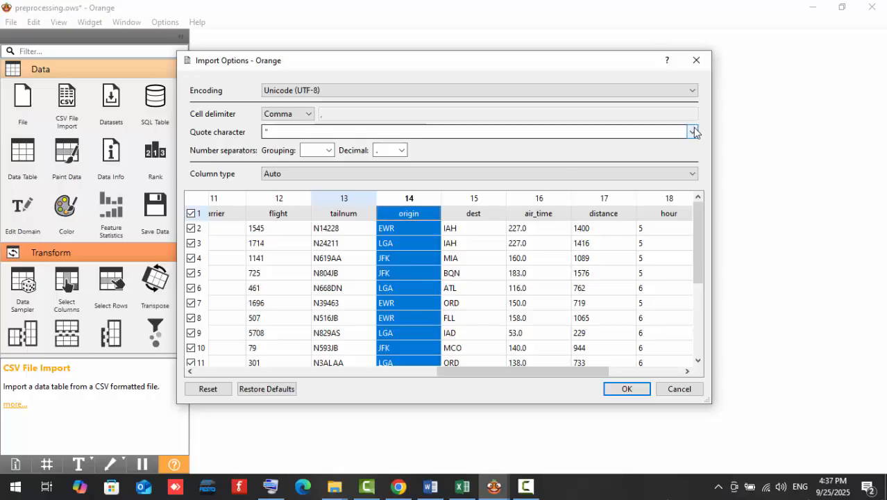
{"action": "left_click", "coordinate": [692, 91]}
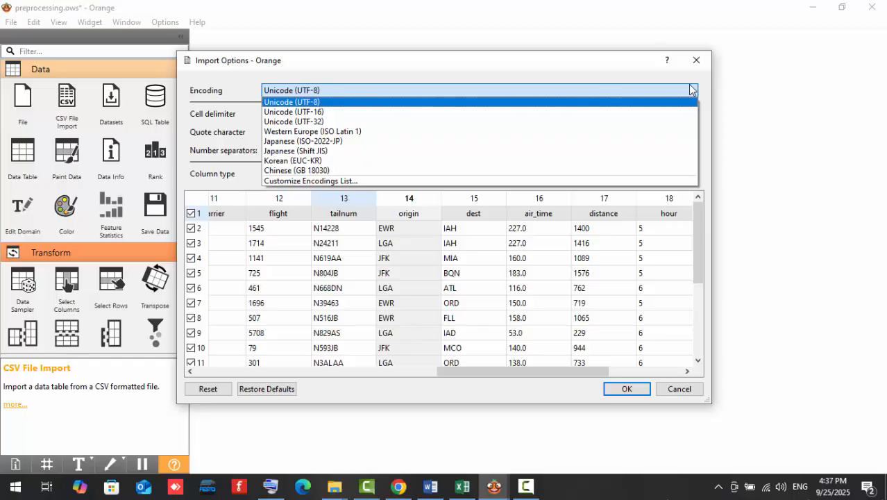
{"action": "left_click", "coordinate": [693, 90]}
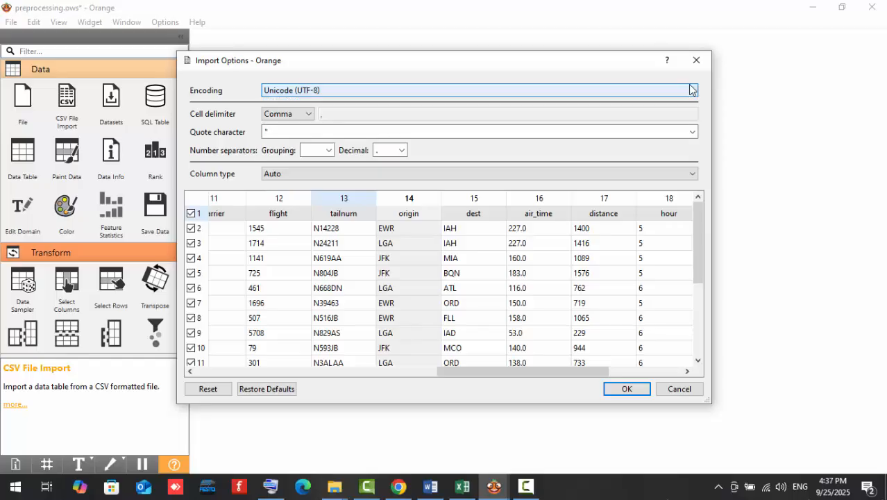
{"action": "left_click", "coordinate": [692, 134]}
{"action": "left_click", "coordinate": [692, 135]}
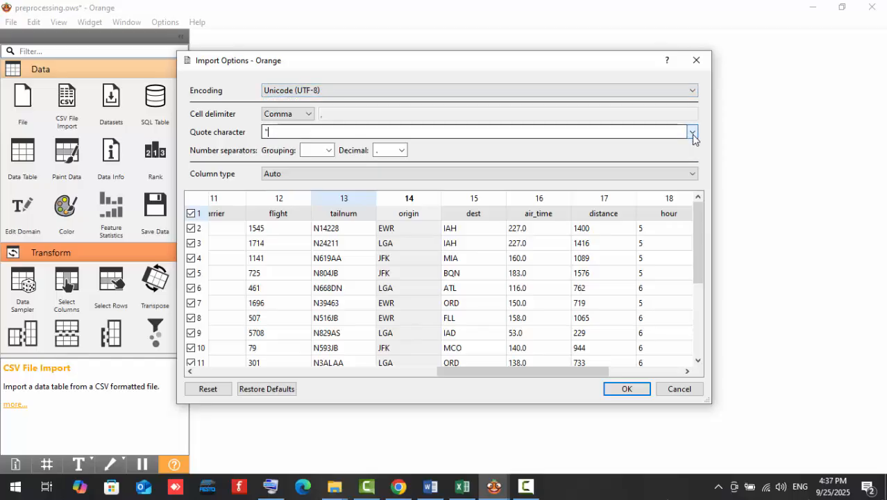
{"action": "left_click", "coordinate": [309, 114]}
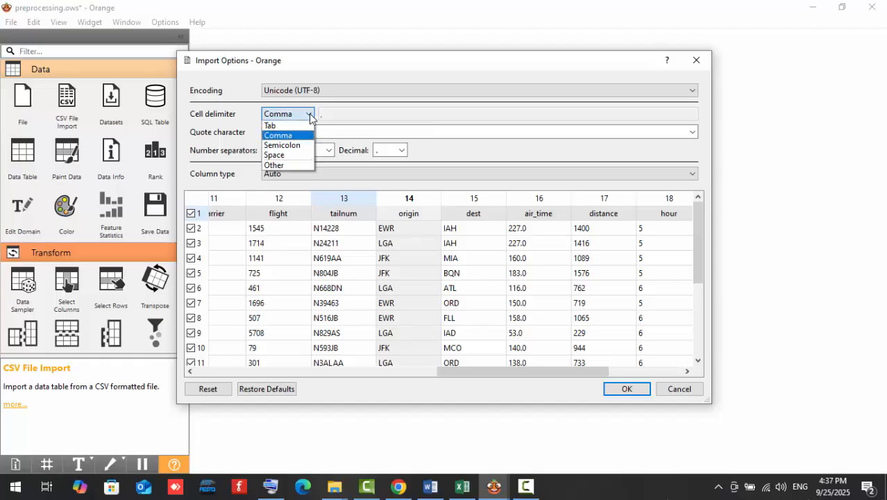
{"action": "left_click", "coordinate": [312, 118]}
{"action": "left_click", "coordinate": [347, 133]}
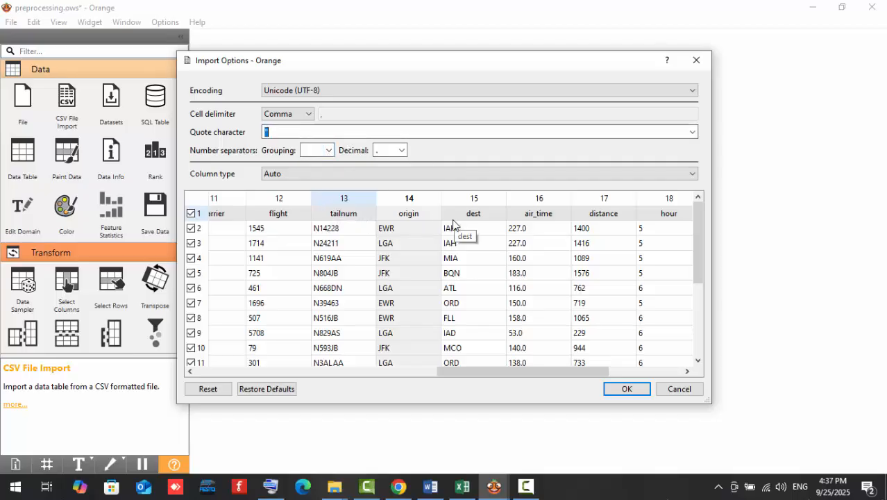
Set the column type of dest and origin to Categorical, apply the import options and close the CSV File Import widget
{"action": "left_click", "coordinate": [463, 199]}
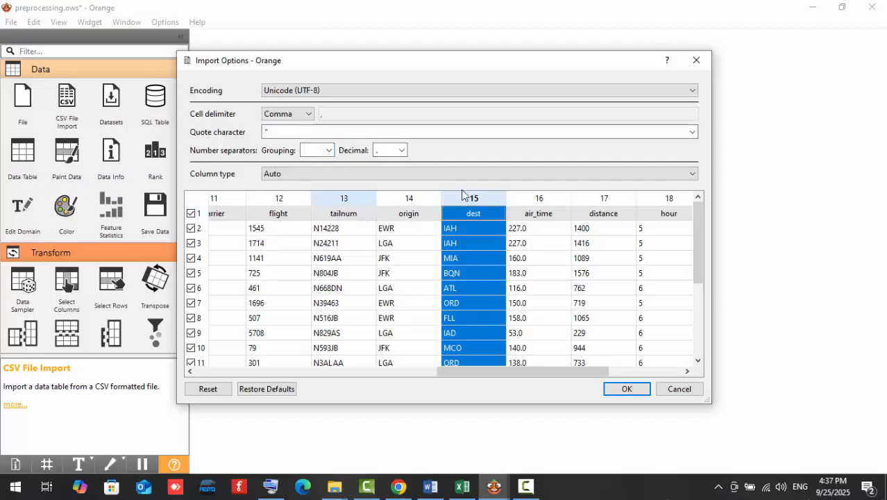
{"action": "left_click", "coordinate": [410, 175]}
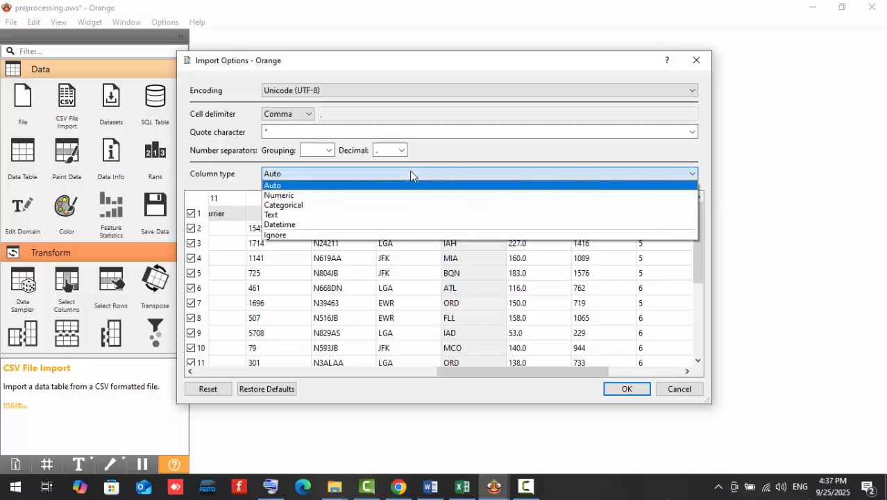
{"action": "left_click", "coordinate": [398, 210]}
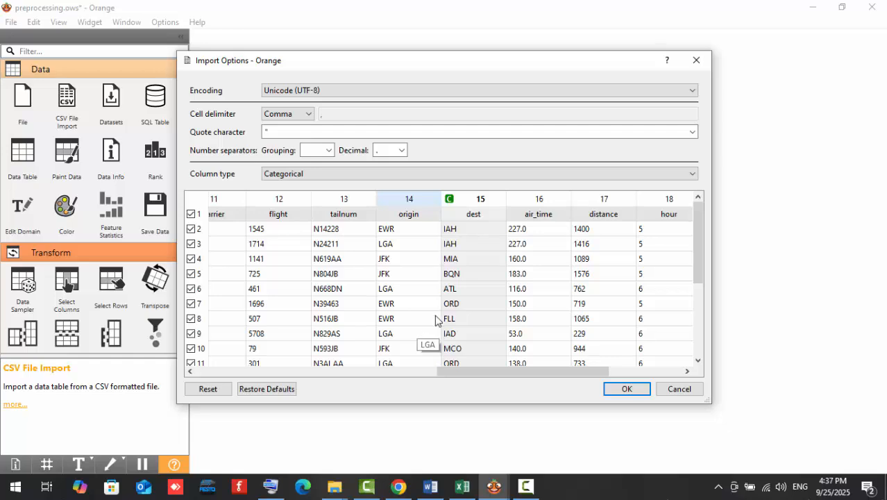
{"action": "left_click", "coordinate": [394, 198]}
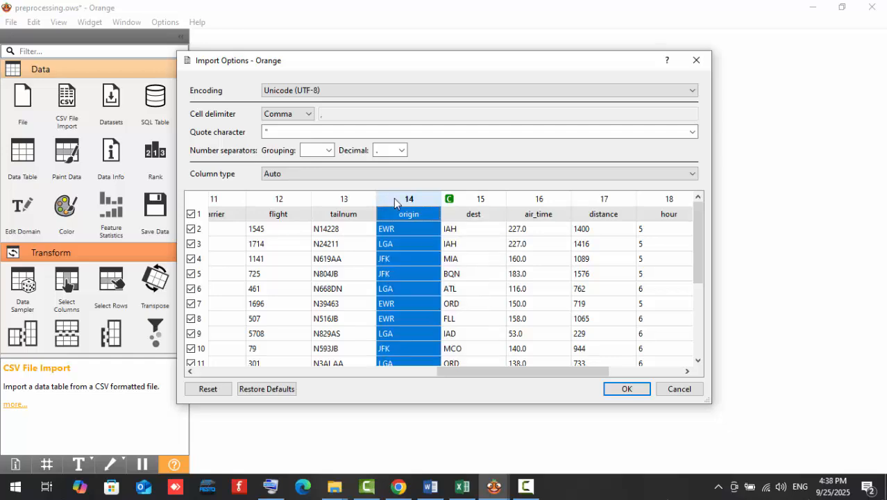
{"action": "left_click", "coordinate": [359, 174]}
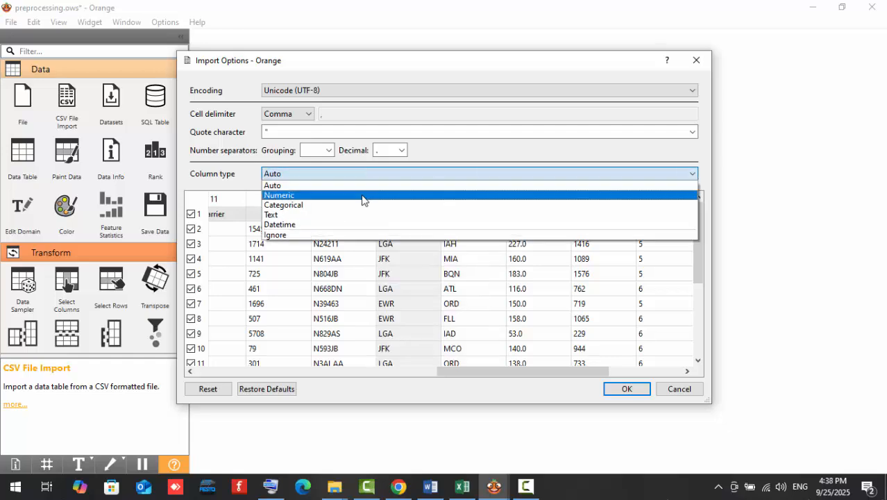
{"action": "left_click", "coordinate": [360, 205]}
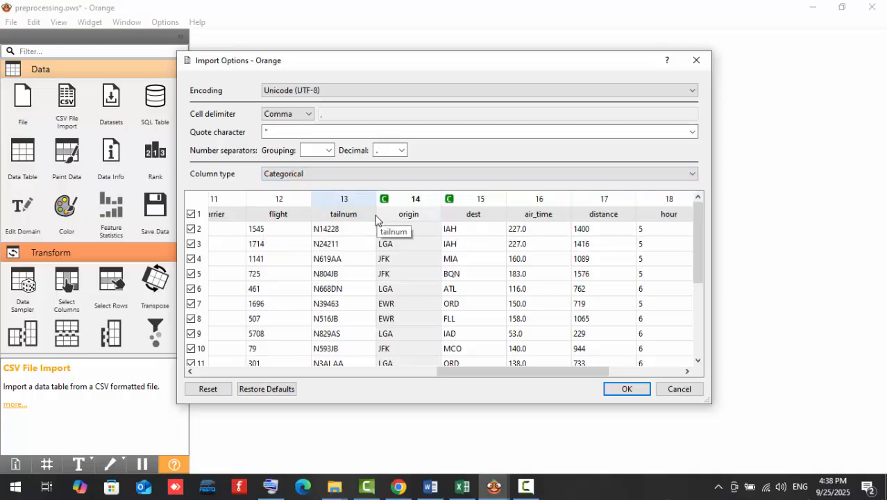
{"action": "left_click", "coordinate": [617, 393]}
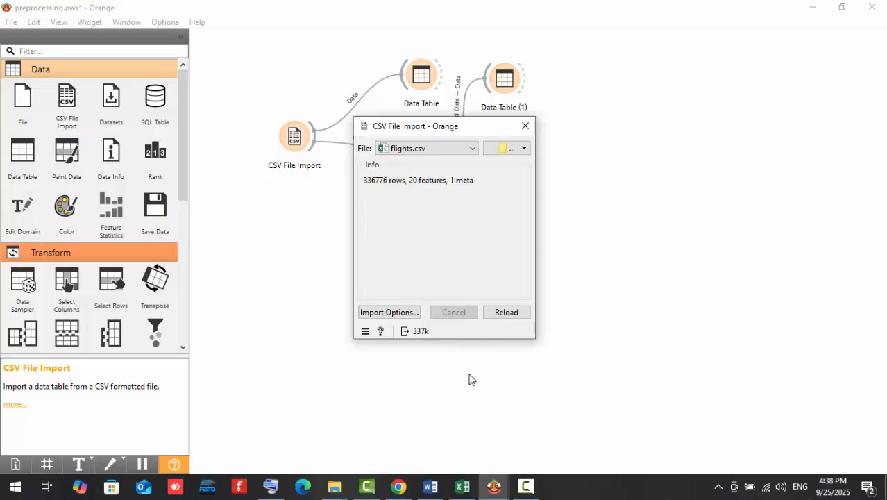
{"action": "left_click", "coordinate": [525, 129]}
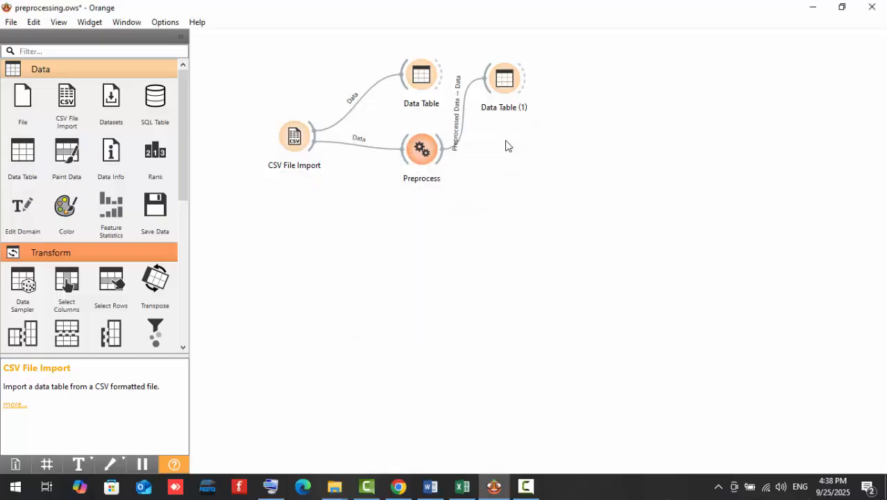
Add the Continuize Discrete Variables preprocessor to Preprocess with One feature per value selected, after the missing-value imputation
{"action": "double_click", "coordinate": [423, 149]}
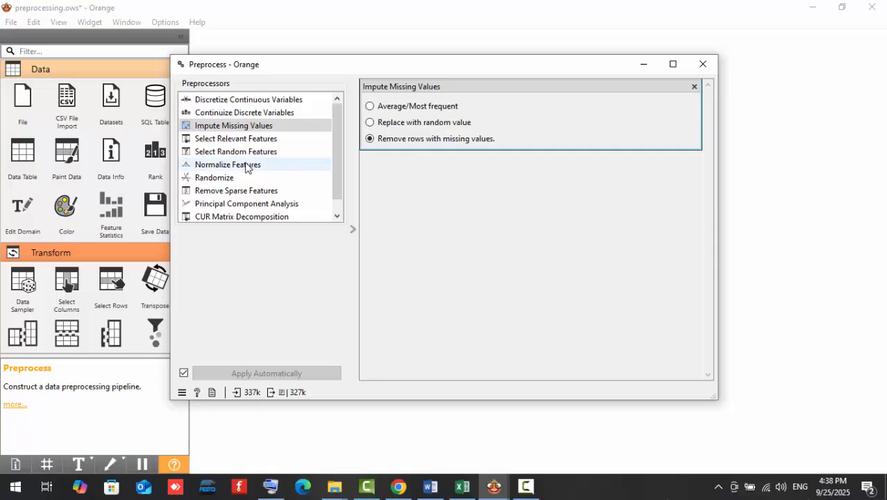
{"action": "left_click", "coordinate": [237, 113]}
{"action": "left_click_drag", "start_coordinate": [430, 201], "coordinate": [431, 202]}
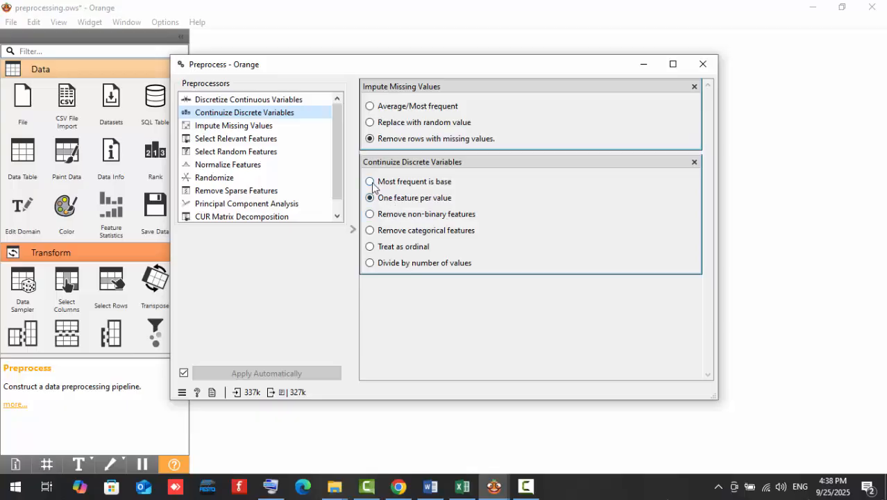
{"action": "left_click", "coordinate": [372, 183]}
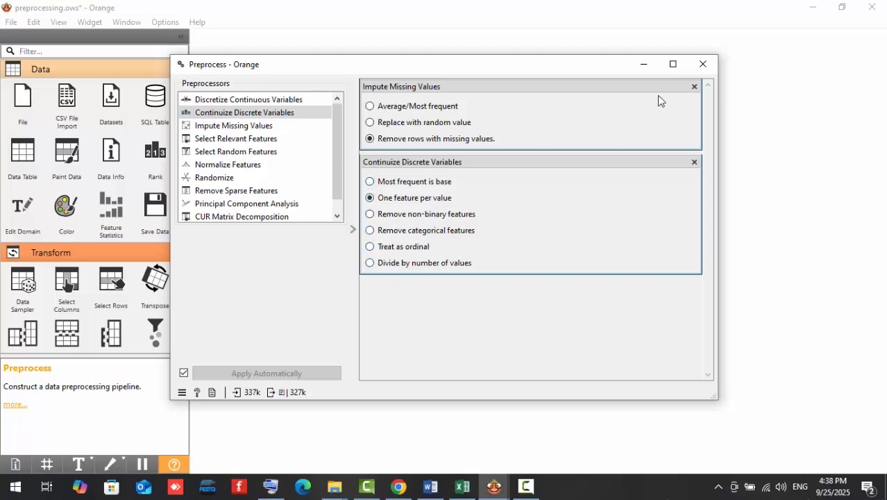
{"action": "left_click", "coordinate": [700, 64]}
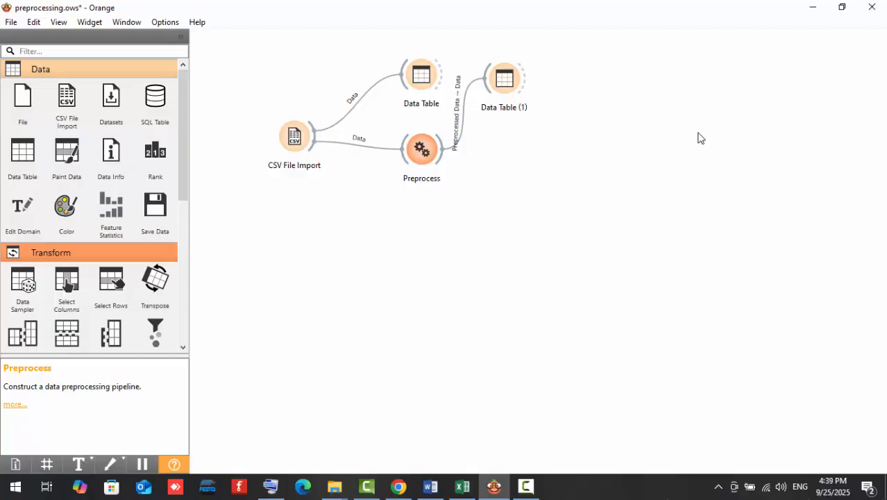
Inspect the continuized carrier, origin and dest columns in Data Table (1), sorting the rows by individual origin and dest columns
{"action": "double_click", "coordinate": [505, 79]}
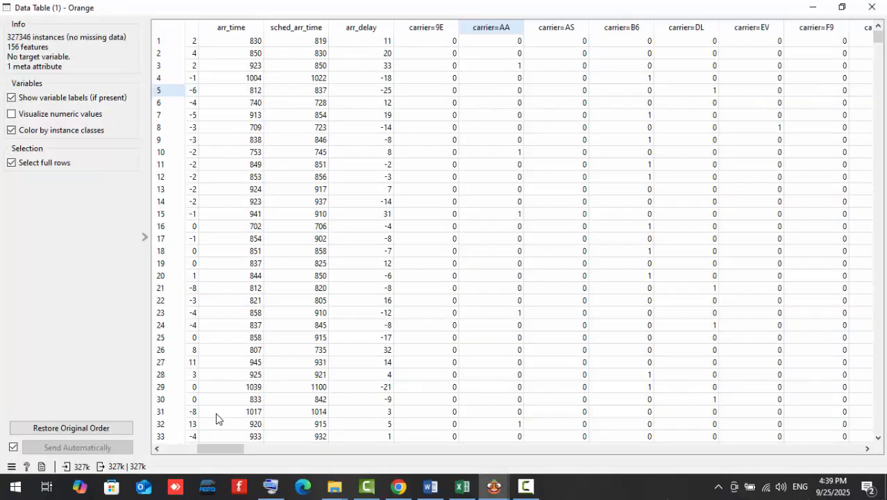
{"action": "left_click_drag", "start_coordinate": [219, 447], "coordinate": [299, 438]}
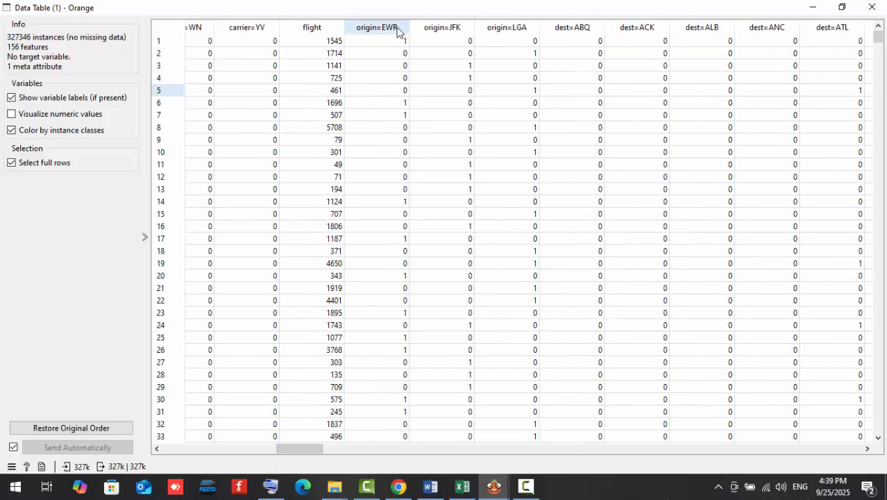
{"action": "left_click", "coordinate": [500, 29]}
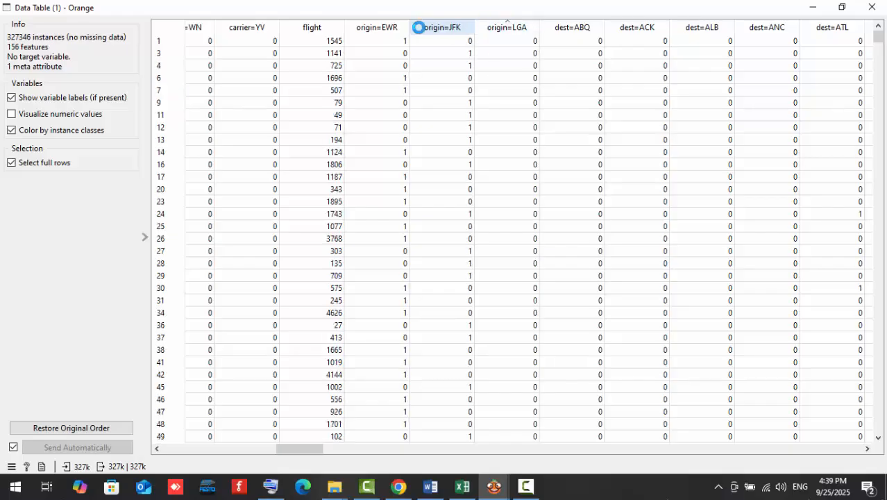
{"action": "left_click", "coordinate": [421, 30]}
{"action": "left_click", "coordinate": [387, 29]}
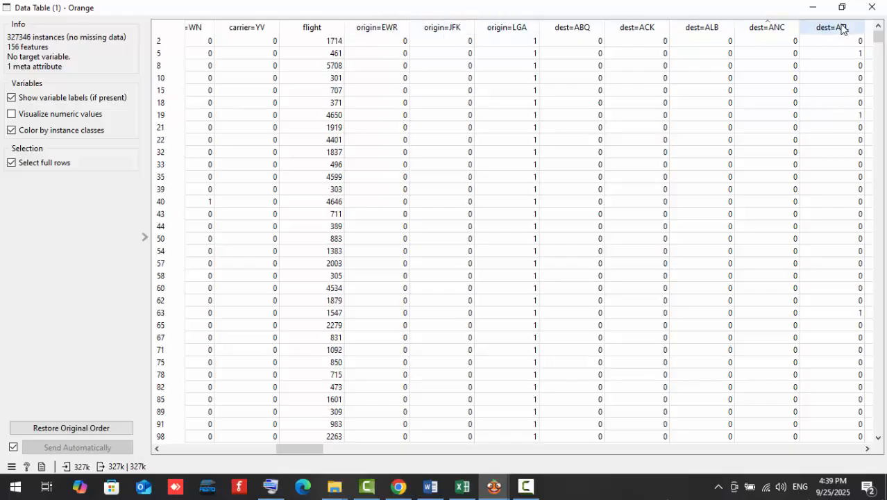
{"action": "left_click", "coordinate": [872, 6]}
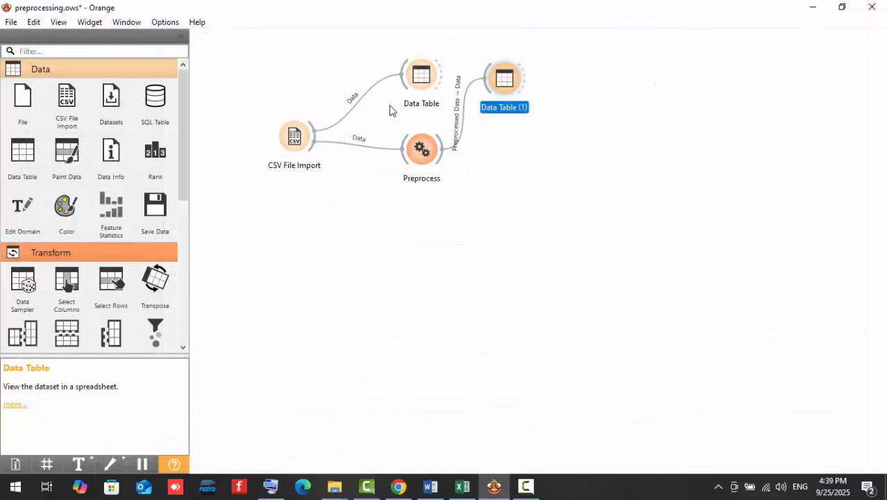
Check the original origin and dest columns in the first Data Table for comparison
{"action": "left_click", "coordinate": [428, 76]}
{"action": "double_click", "coordinate": [429, 77]}
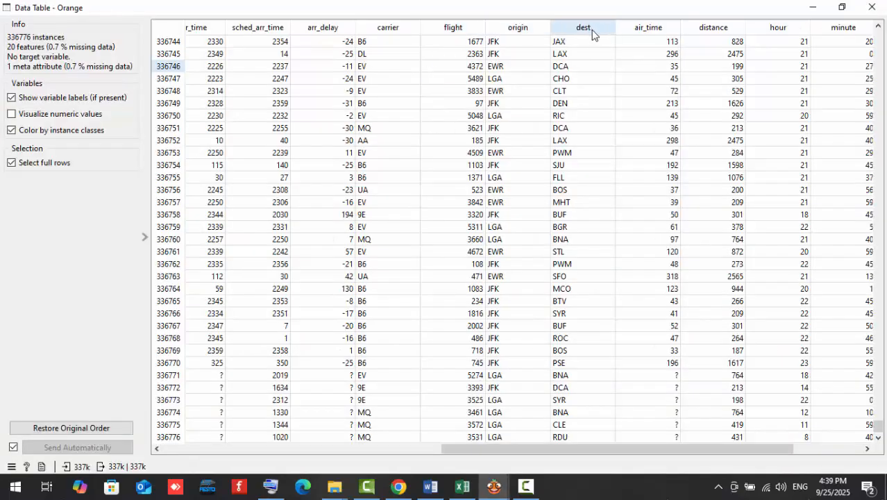
{"action": "left_click", "coordinate": [872, 7]}
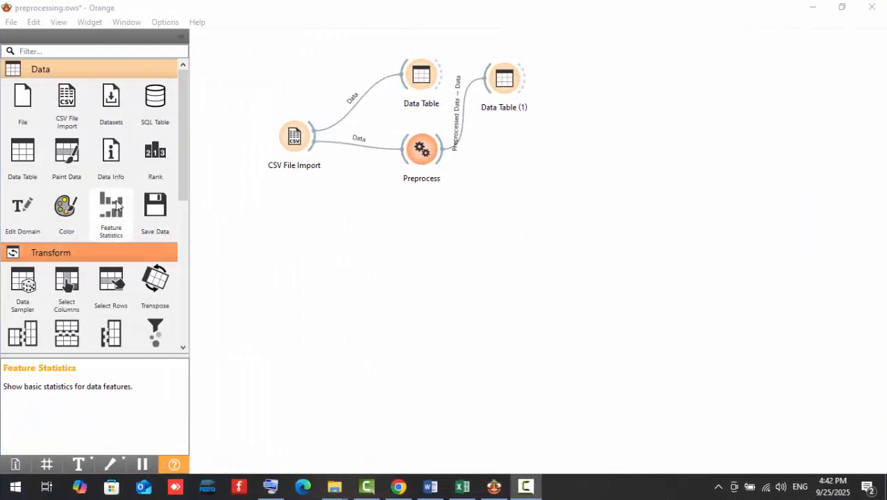
Add a Feature Statistics widget to the workflow and connect the Preprocess output to it
{"action": "left_click_drag", "start_coordinate": [111, 208], "coordinate": [531, 153]}
{"action": "left_click", "coordinate": [459, 234]}
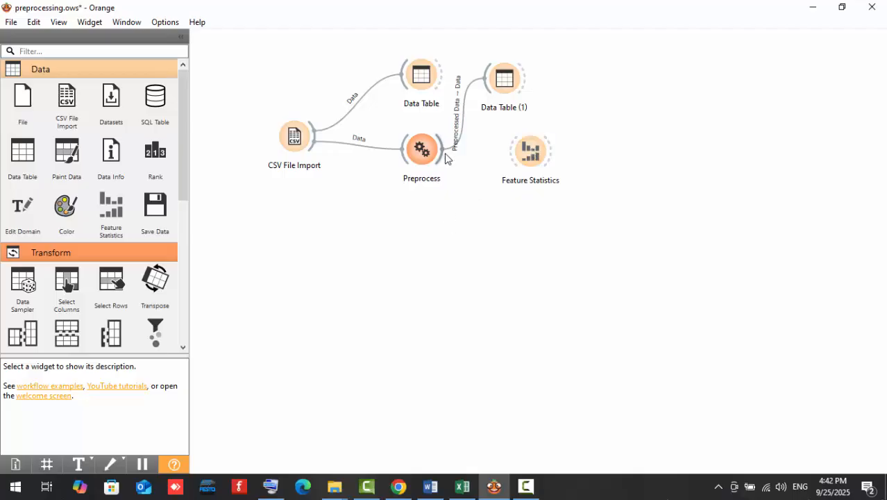
{"action": "left_click_drag", "start_coordinate": [446, 159], "coordinate": [519, 153]}
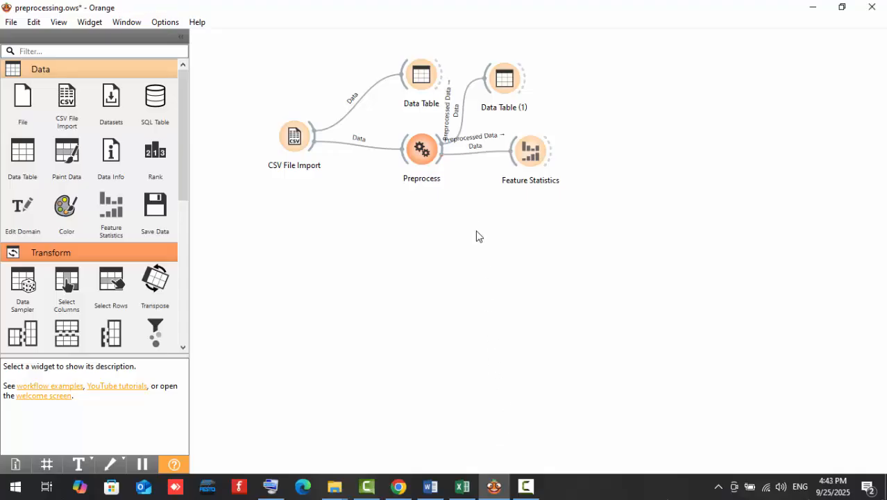
Examine the distributions, means, dispersion and missing values in Feature Statistics, including the dest=PWM and dest=RDU features
{"action": "double_click", "coordinate": [532, 151]}
{"action": "scroll", "coordinate": [618, 271], "scroll_direction": "down", "scroll_amount": 3}
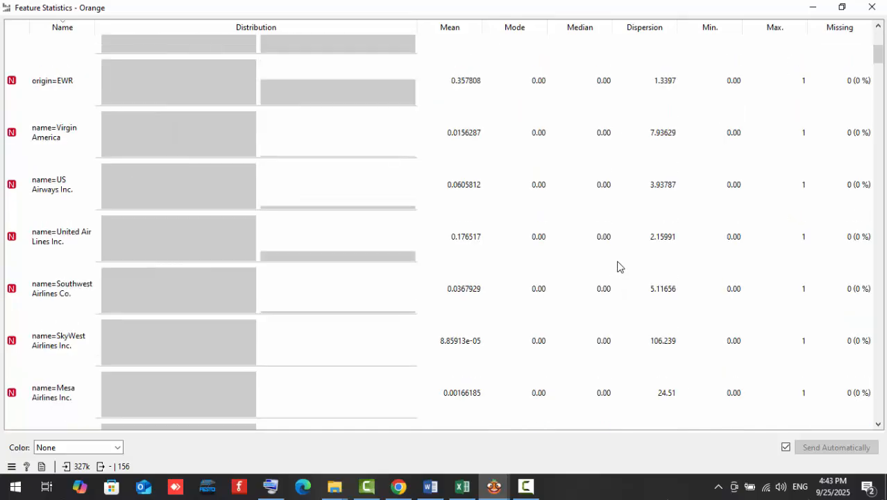
{"action": "scroll", "coordinate": [620, 266], "scroll_direction": "down", "scroll_amount": 15}
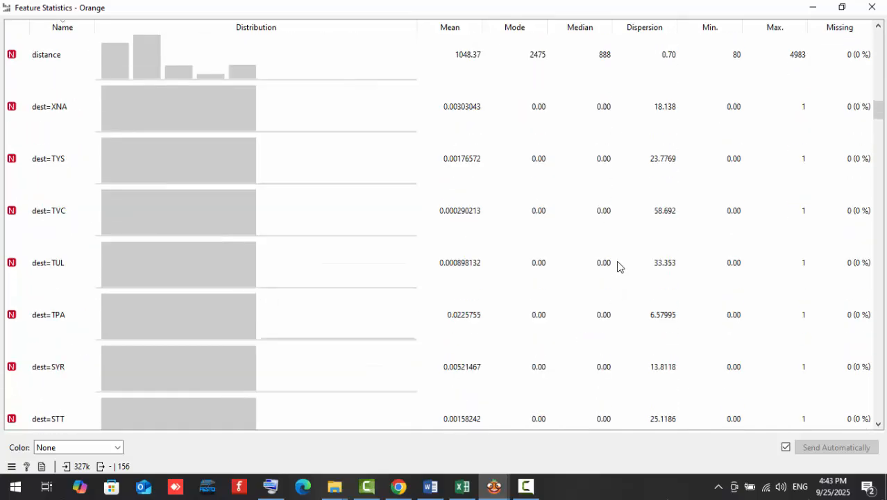
{"action": "scroll", "coordinate": [618, 266], "scroll_direction": "down", "scroll_amount": 5}
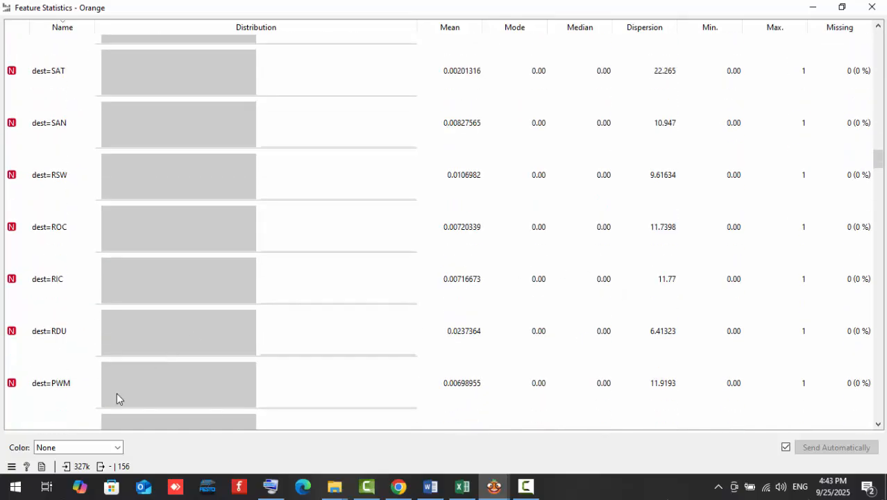
{"action": "left_click", "coordinate": [51, 383]}
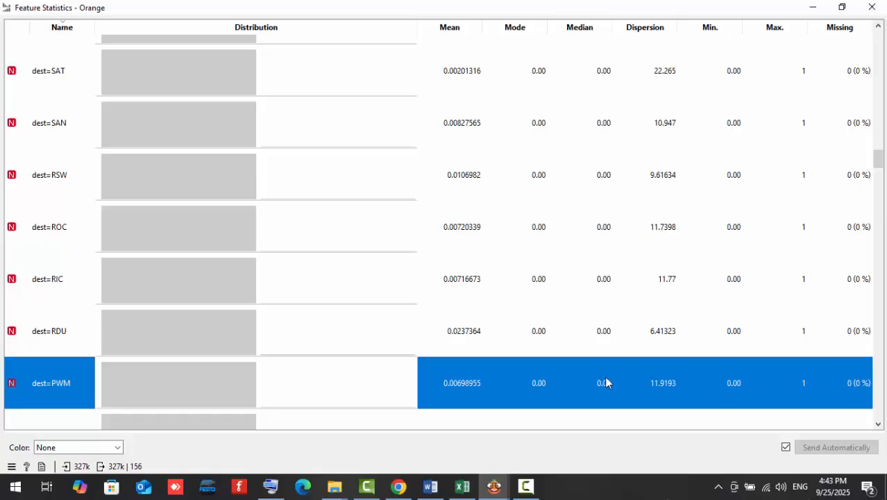
{"action": "left_click", "coordinate": [30, 331]}
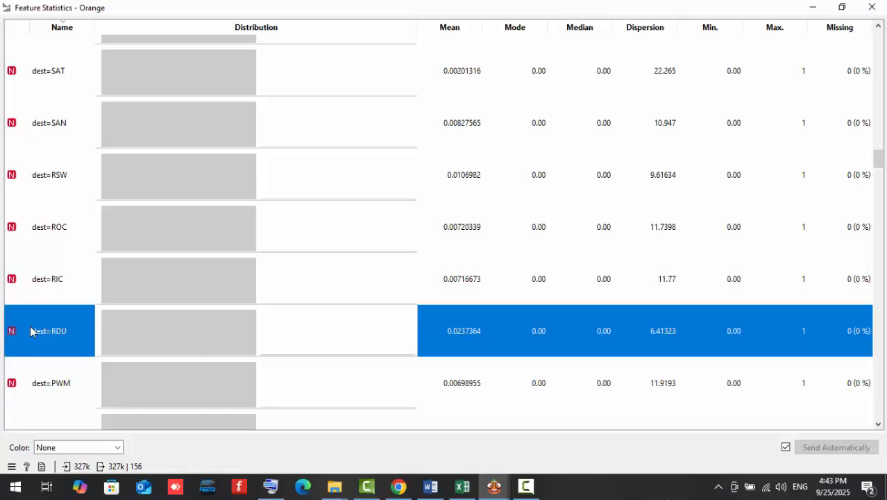
{"action": "scroll", "coordinate": [20, 292], "scroll_direction": "down", "scroll_amount": 15}
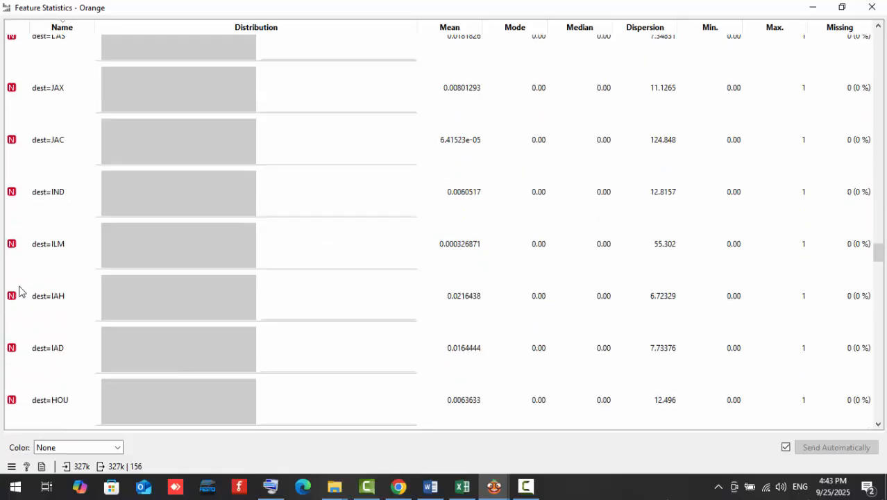
Review the remaining dest and carrier features in Feature Statistics, then return to the workflow canvas
{"action": "scroll", "coordinate": [20, 292], "scroll_direction": "down", "scroll_amount": 10}
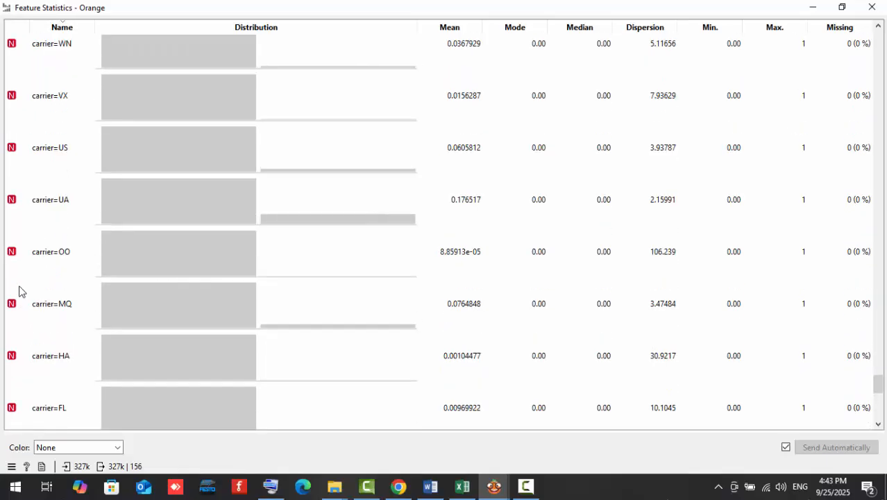
{"action": "left_click", "coordinate": [872, 7]}
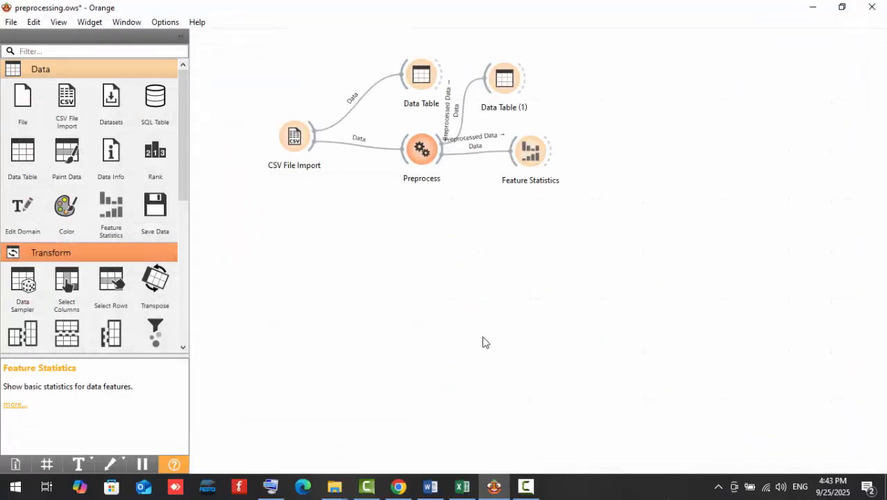
Add Normalize Features to the Preprocess pipeline below Continuize Discrete Variables and set it to normalize to interval [0, 1]
{"action": "double_click", "coordinate": [422, 149]}
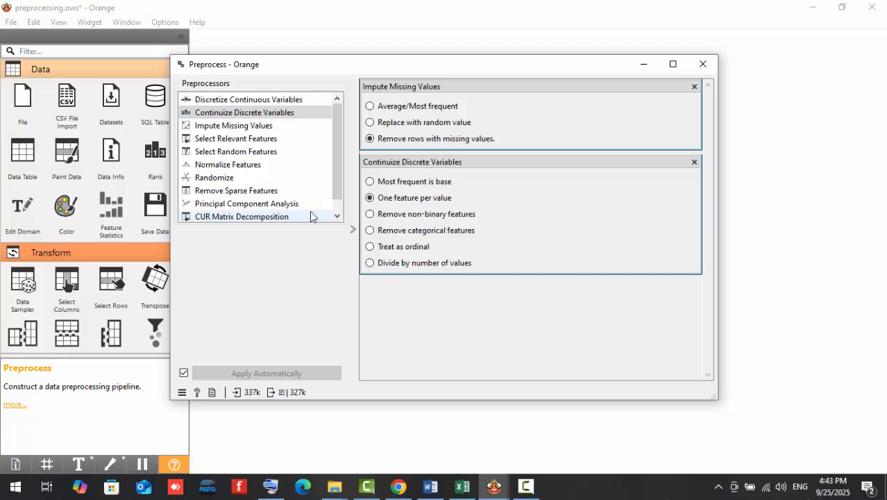
{"action": "scroll", "coordinate": [209, 179], "scroll_direction": "down", "scroll_amount": 1}
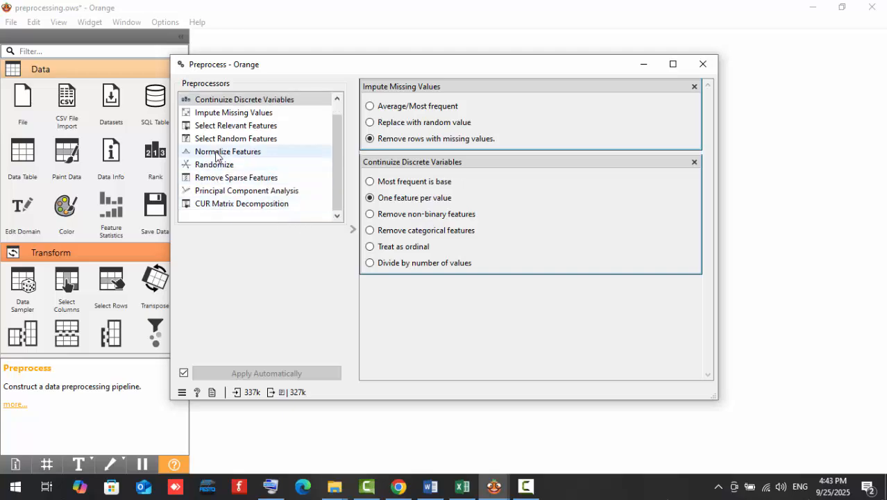
{"action": "left_click_drag", "start_coordinate": [218, 155], "coordinate": [388, 215]}
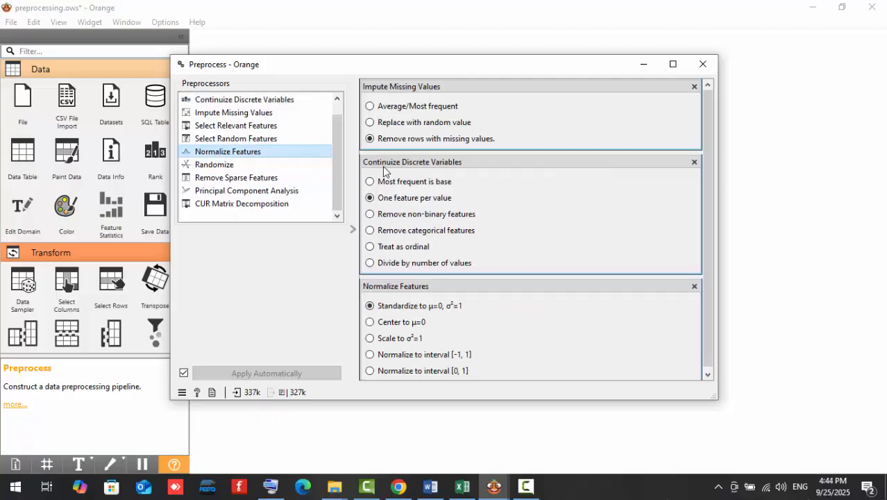
{"action": "left_click", "coordinate": [370, 371]}
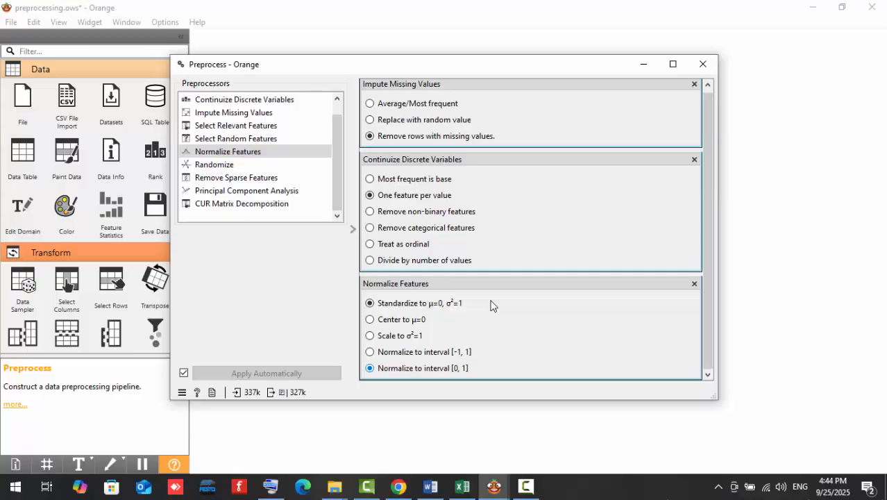
{"action": "left_click", "coordinate": [703, 65]}
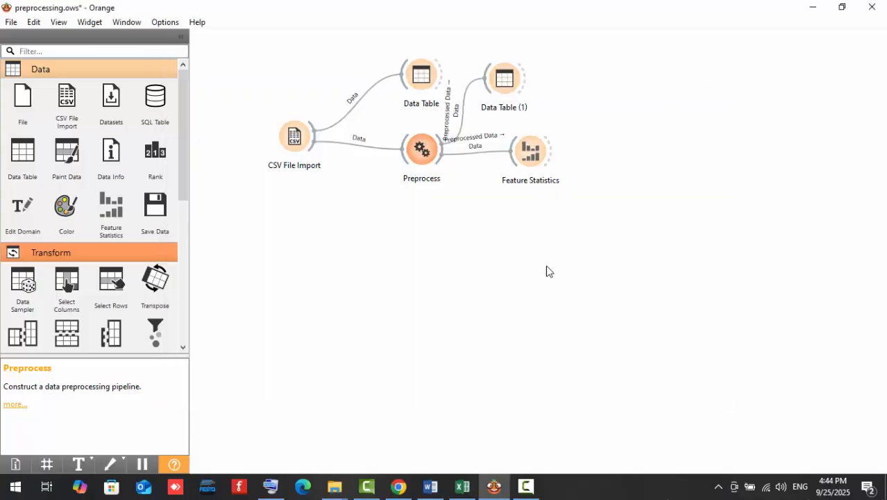
Inspect the normalized flight, origin and dest values in Data Table (1) across several blocks of rows, then close the table
{"action": "left_click", "coordinate": [509, 84]}
{"action": "double_click", "coordinate": [509, 84]}
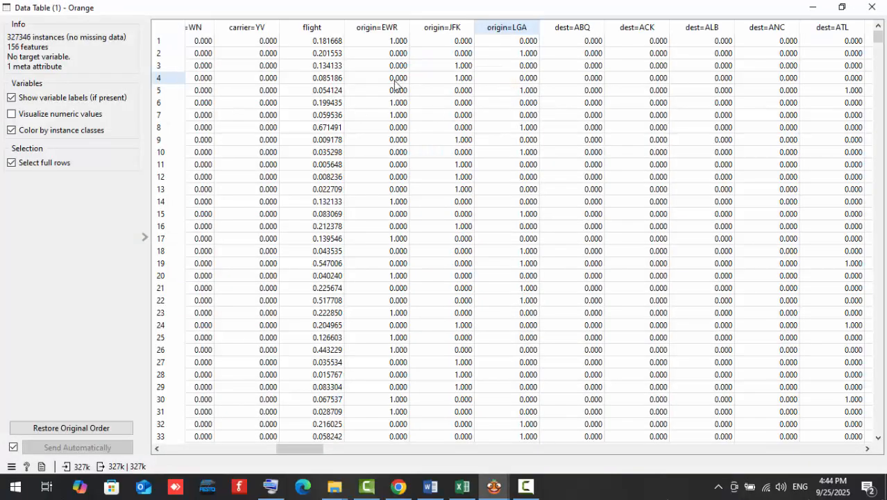
{"action": "left_click_drag", "start_coordinate": [375, 98], "coordinate": [696, 401]}
{"action": "scroll", "coordinate": [555, 271], "scroll_direction": "down", "scroll_amount": 9}
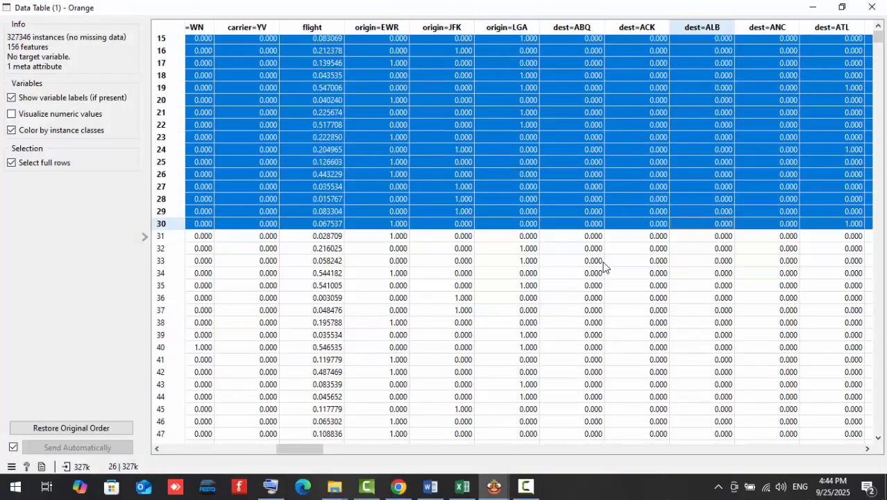
{"action": "left_click_drag", "start_coordinate": [429, 211], "coordinate": [698, 416]}
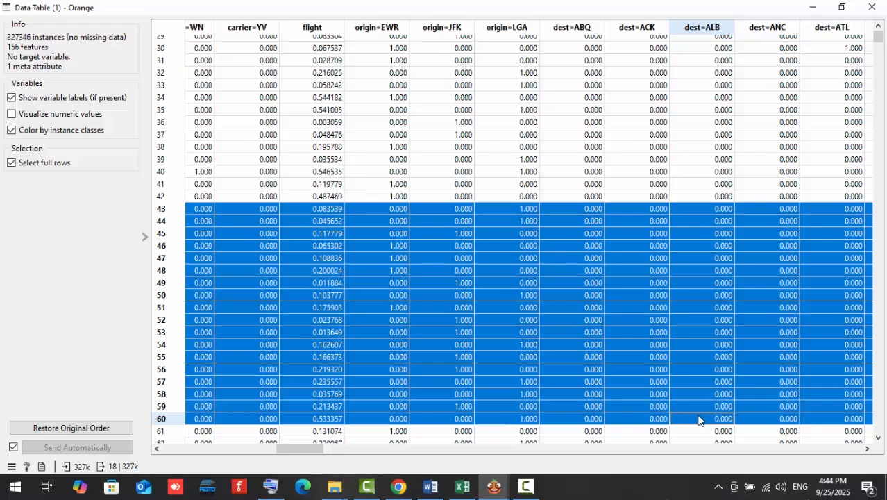
{"action": "left_click", "coordinate": [594, 148]}
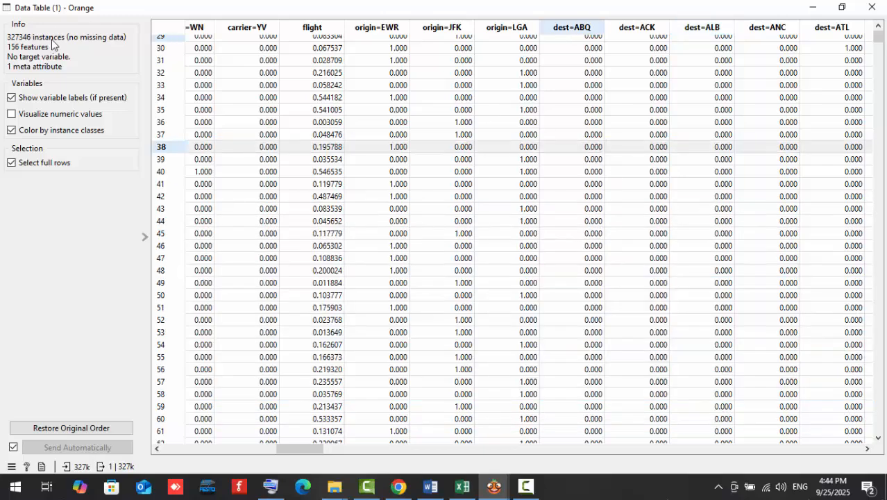
{"action": "scroll", "coordinate": [715, 190], "scroll_direction": "down", "scroll_amount": 8}
{"action": "left_click_drag", "start_coordinate": [243, 272], "coordinate": [572, 496]}
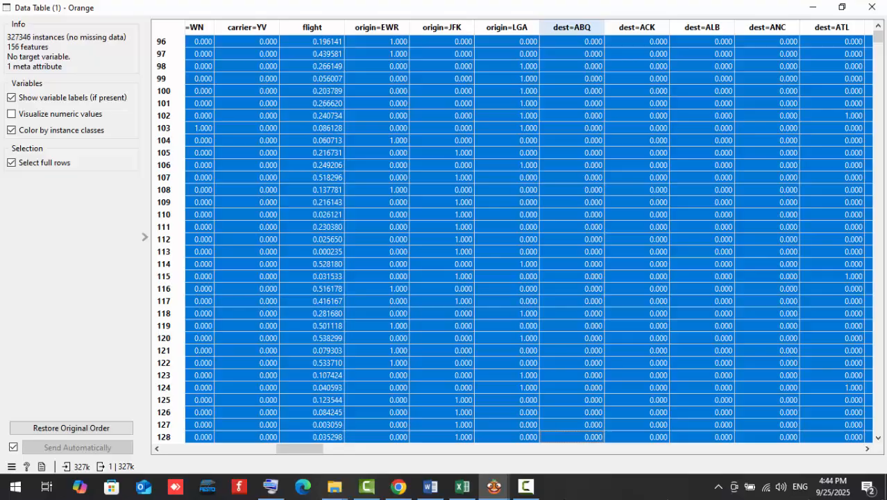
{"action": "left_click", "coordinate": [872, 7]}
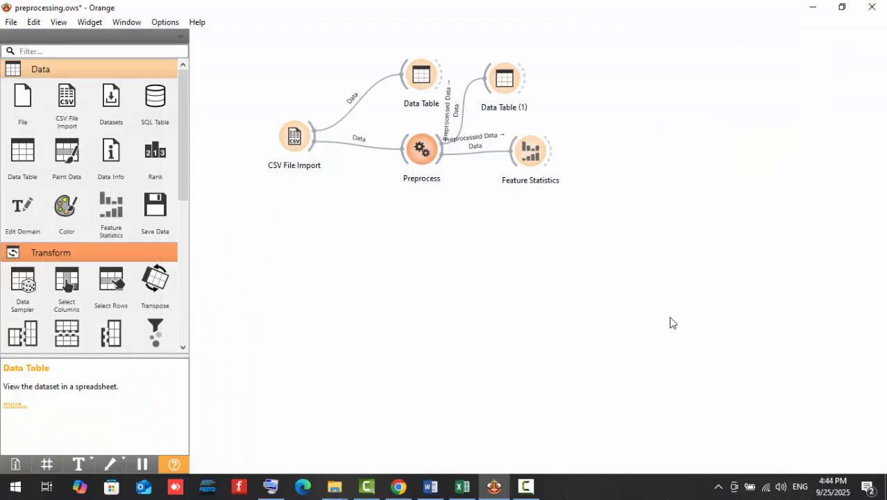